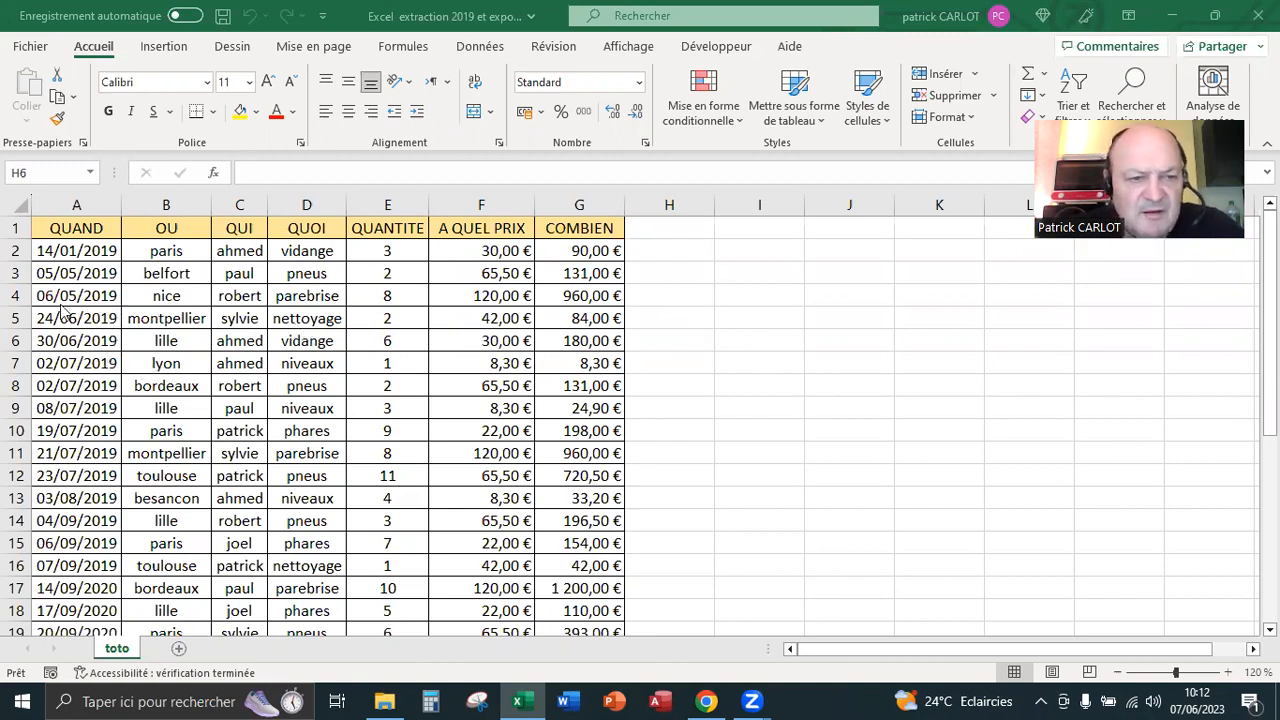
- Review the dates in the QUAND column from the first to the last row of the table
left_click(95, 207)
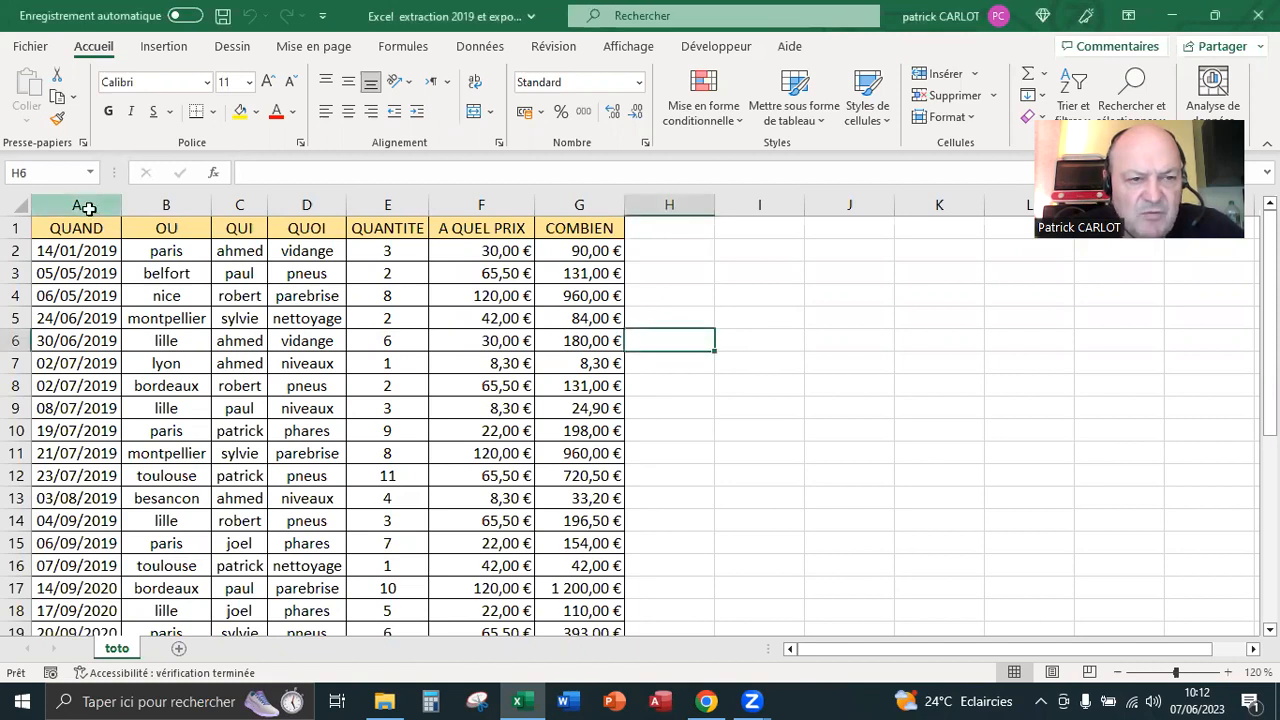
left_click(90, 202)
scroll(150, 365, "down", 2)
scroll(201, 380, "down", 3)
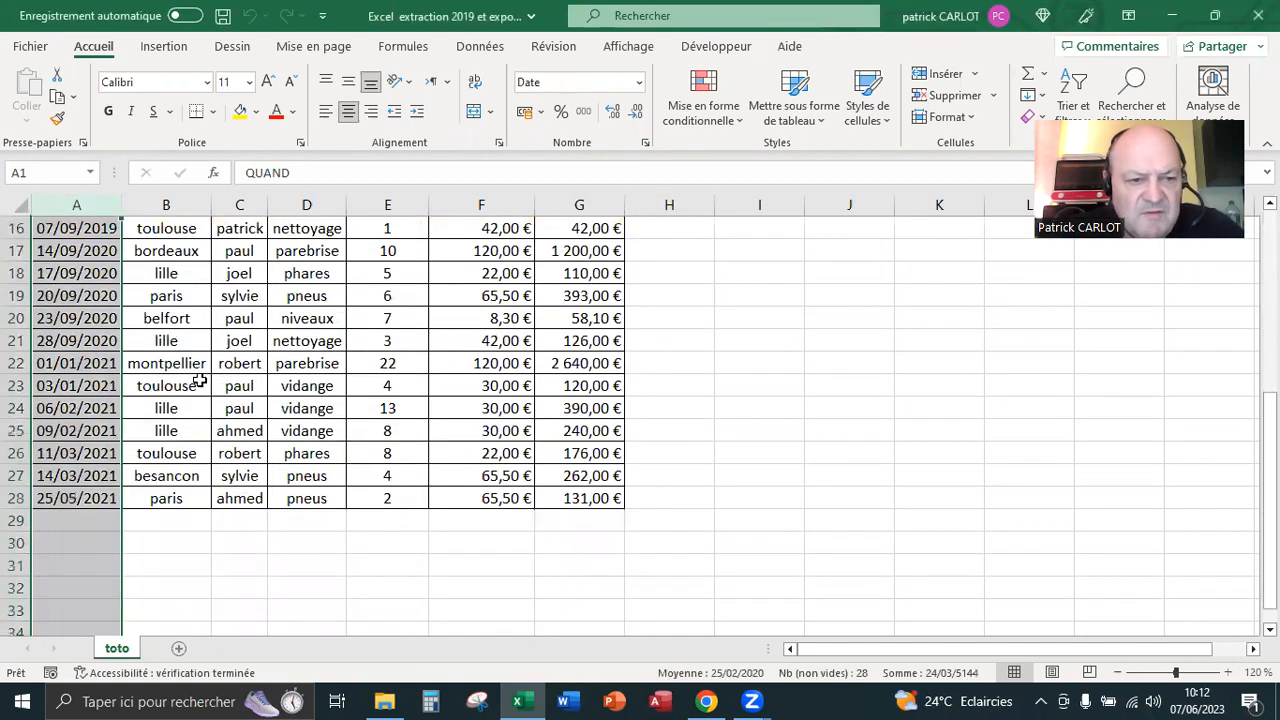
scroll(201, 373, "up", 5)
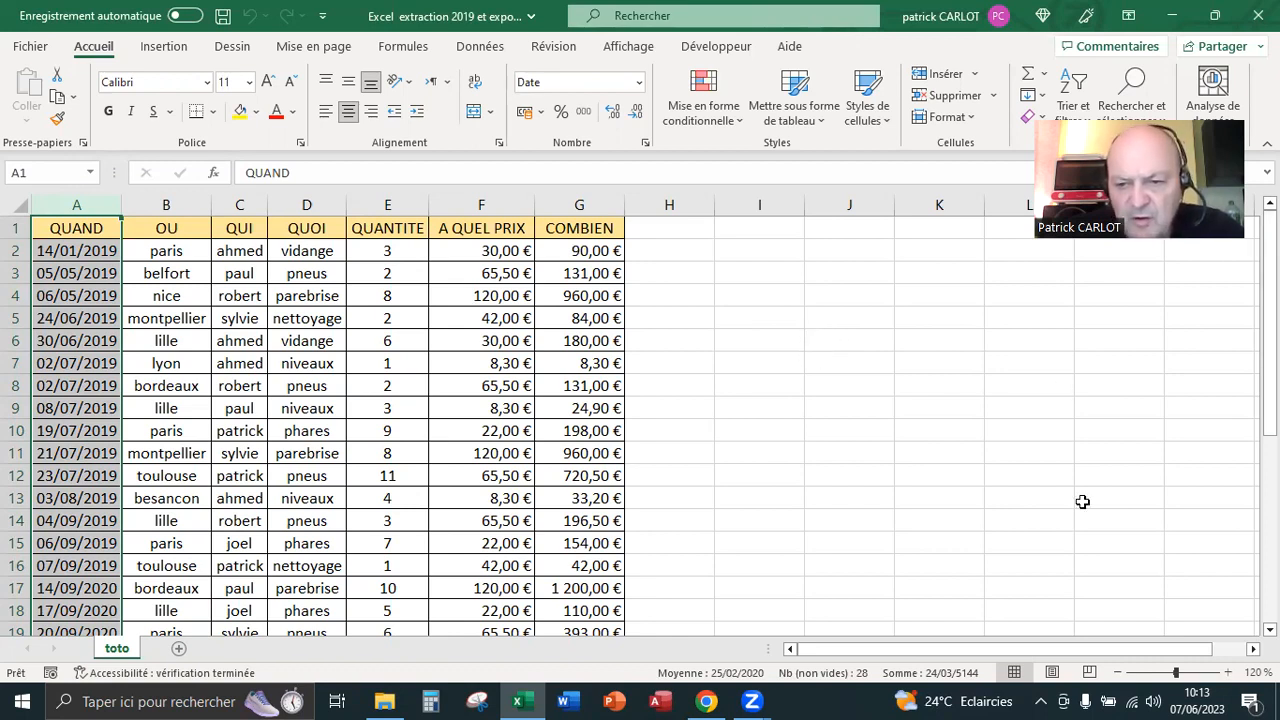
left_click(997, 405)
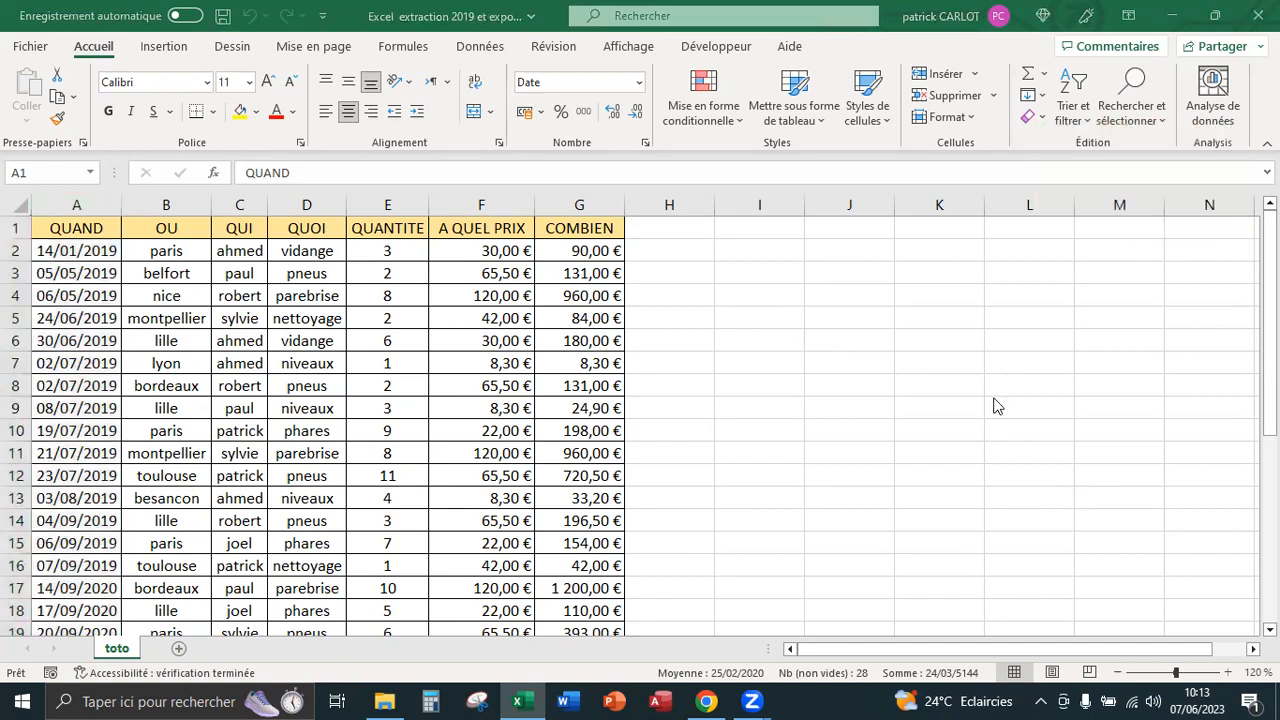
- Select the whole data table on the toto sheet and load it into the Power Query editor as a table/range source
left_click(390, 292)
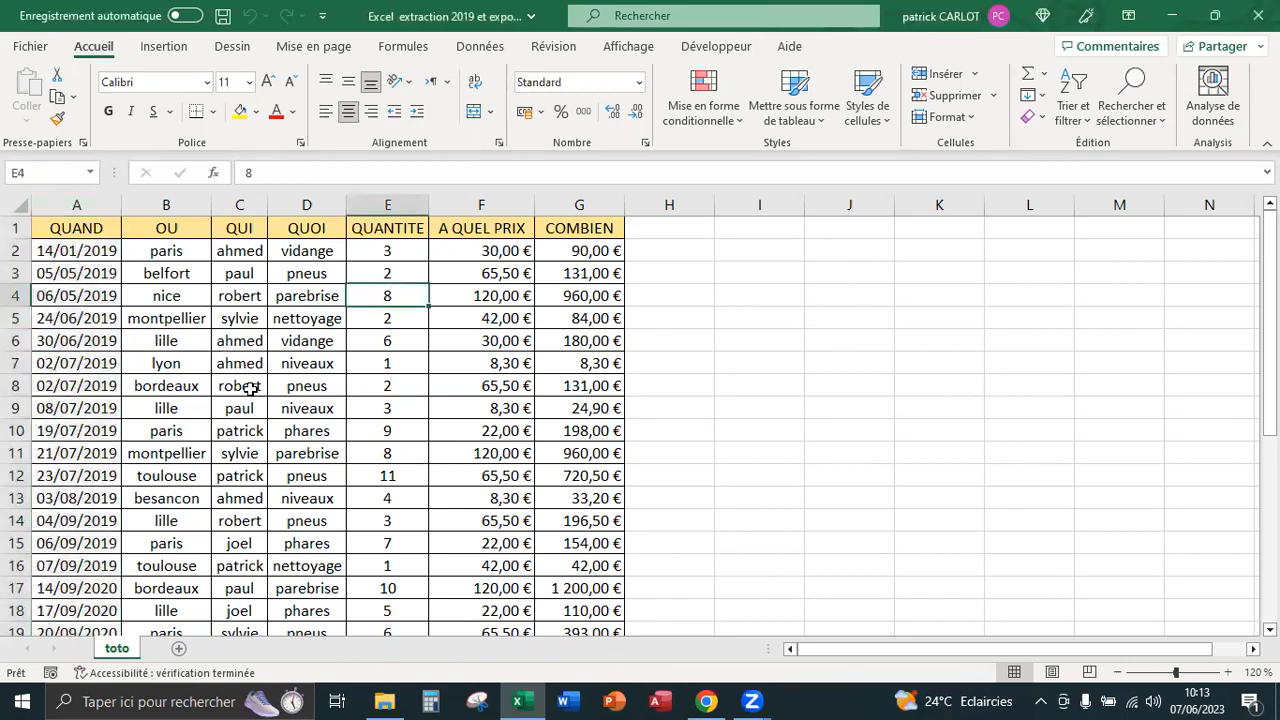
left_click(153, 304)
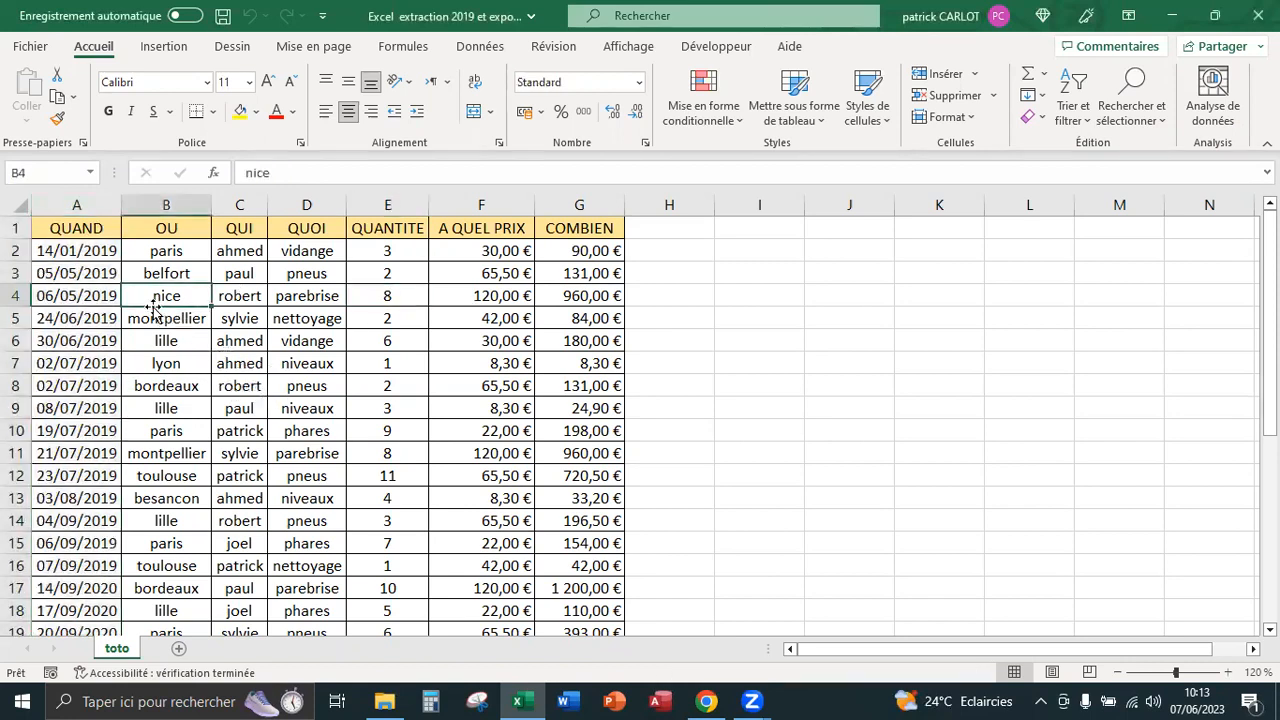
key("ctrl+a")
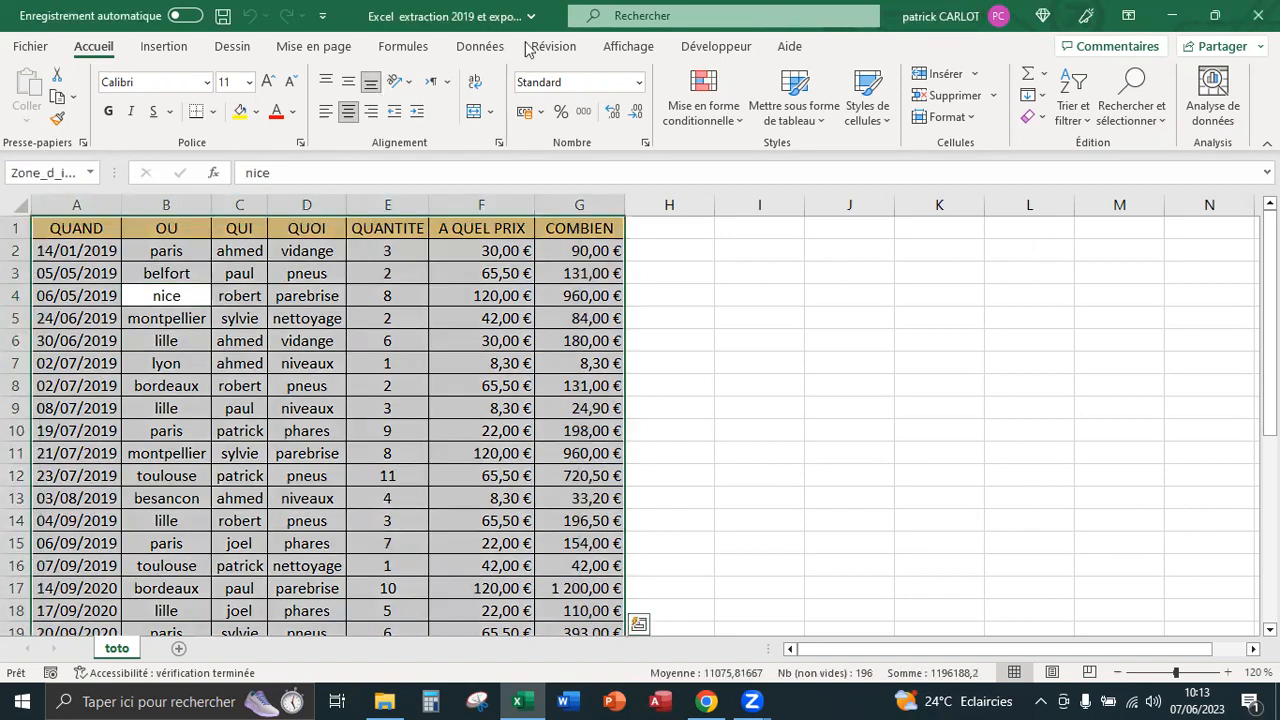
left_click(477, 49)
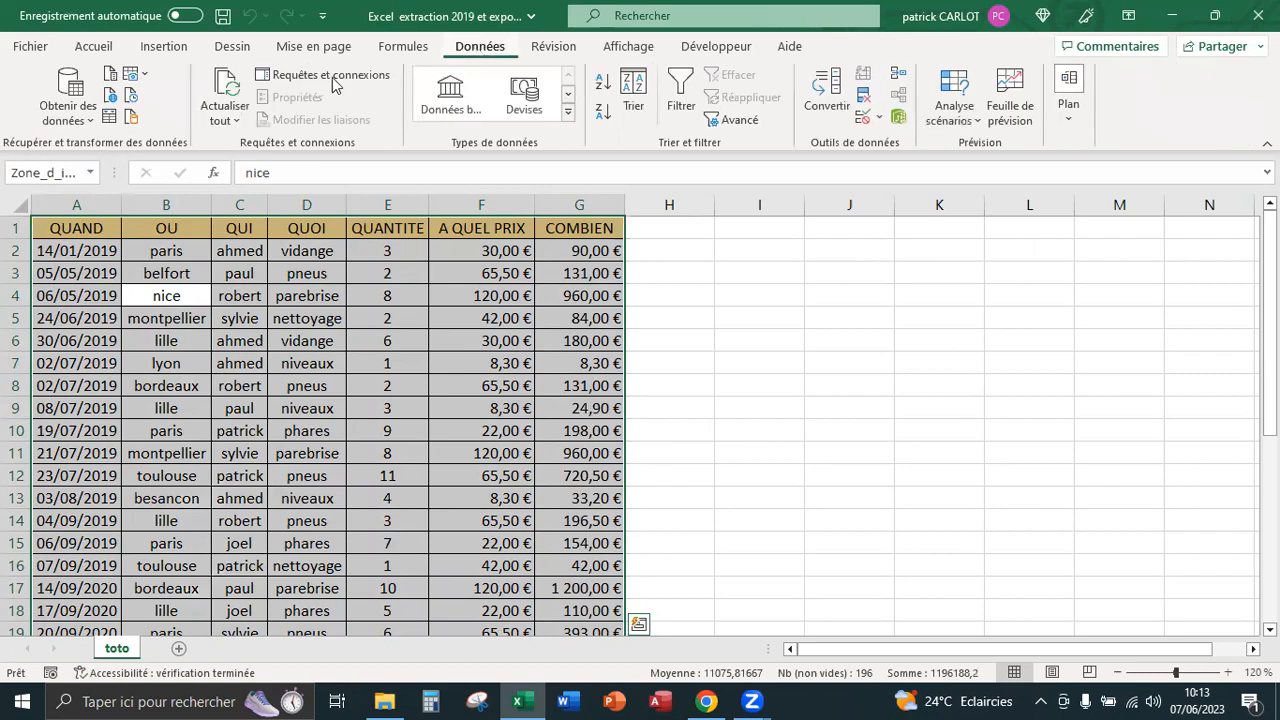
left_click(110, 119)
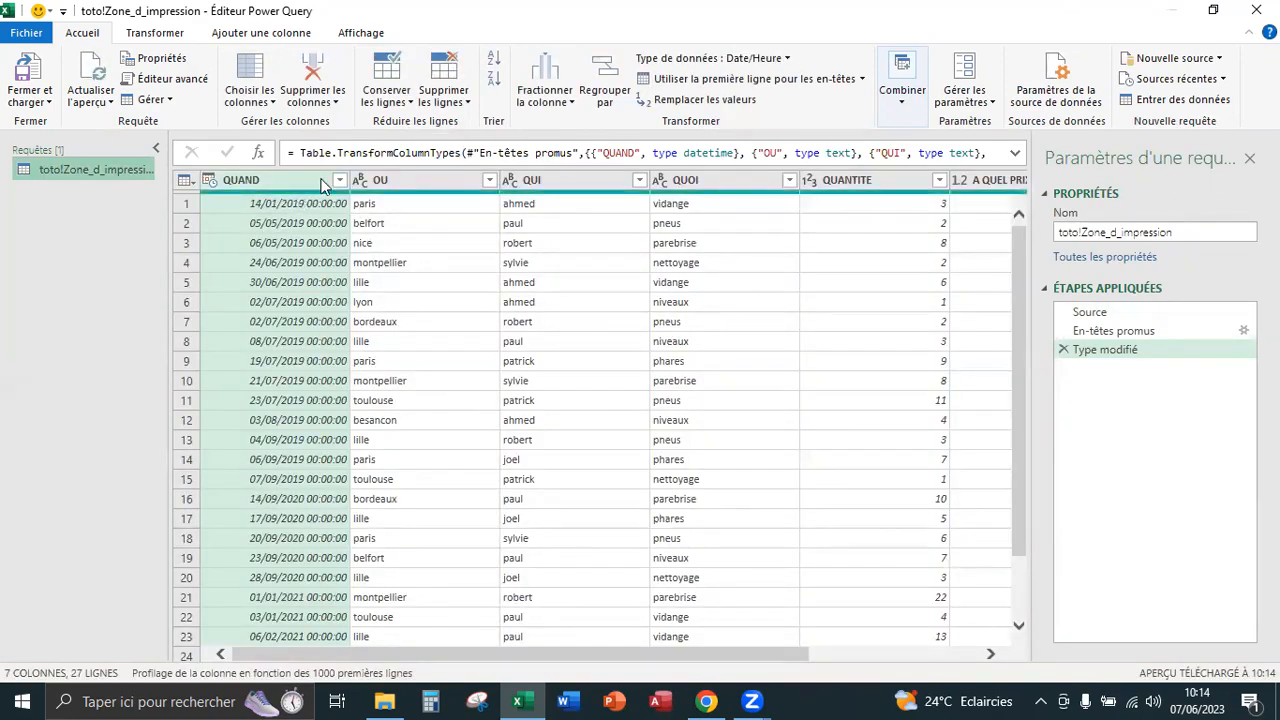
- Change the QUAND column's data type to Date, replacing the current type conversion
left_click(155, 36)
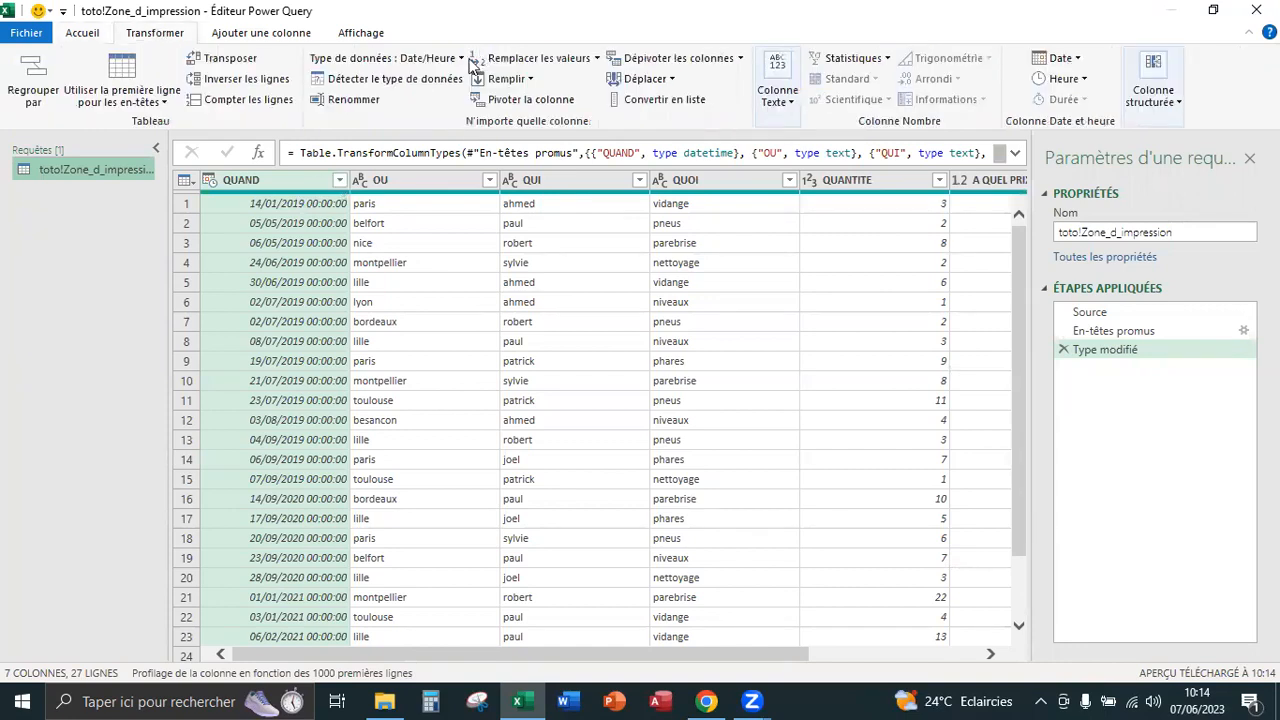
left_click(384, 58)
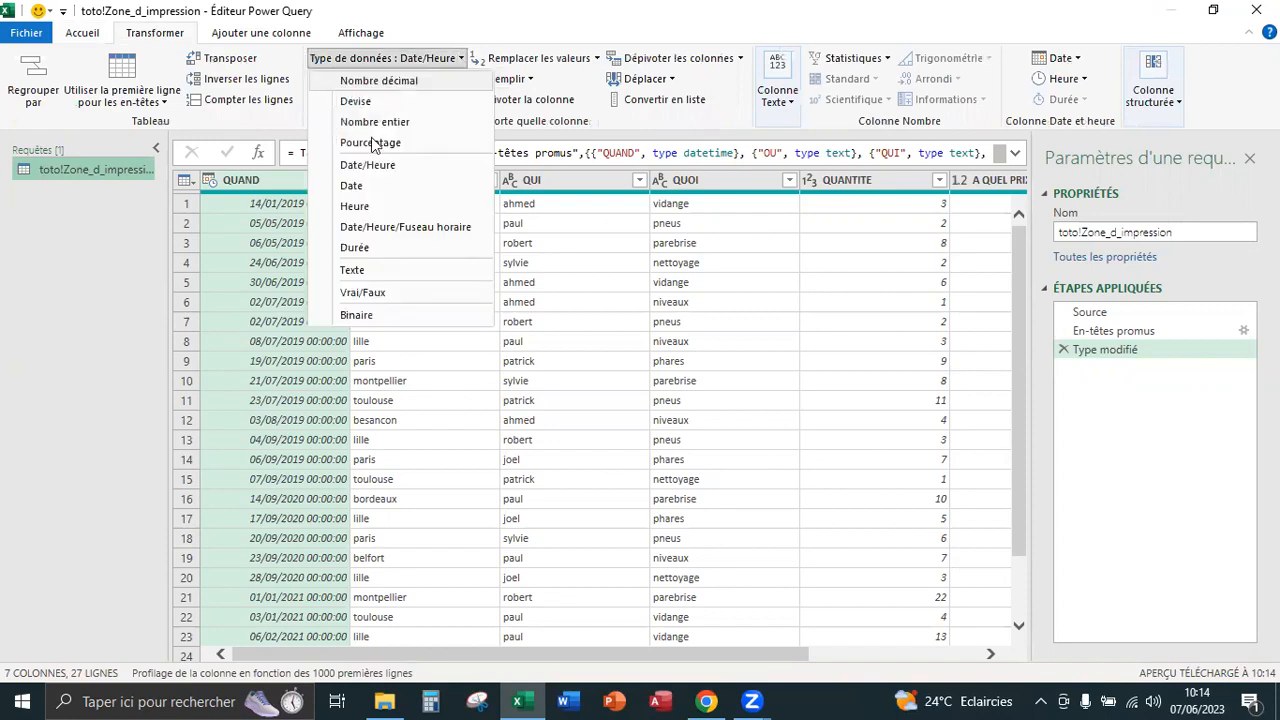
left_click(343, 191)
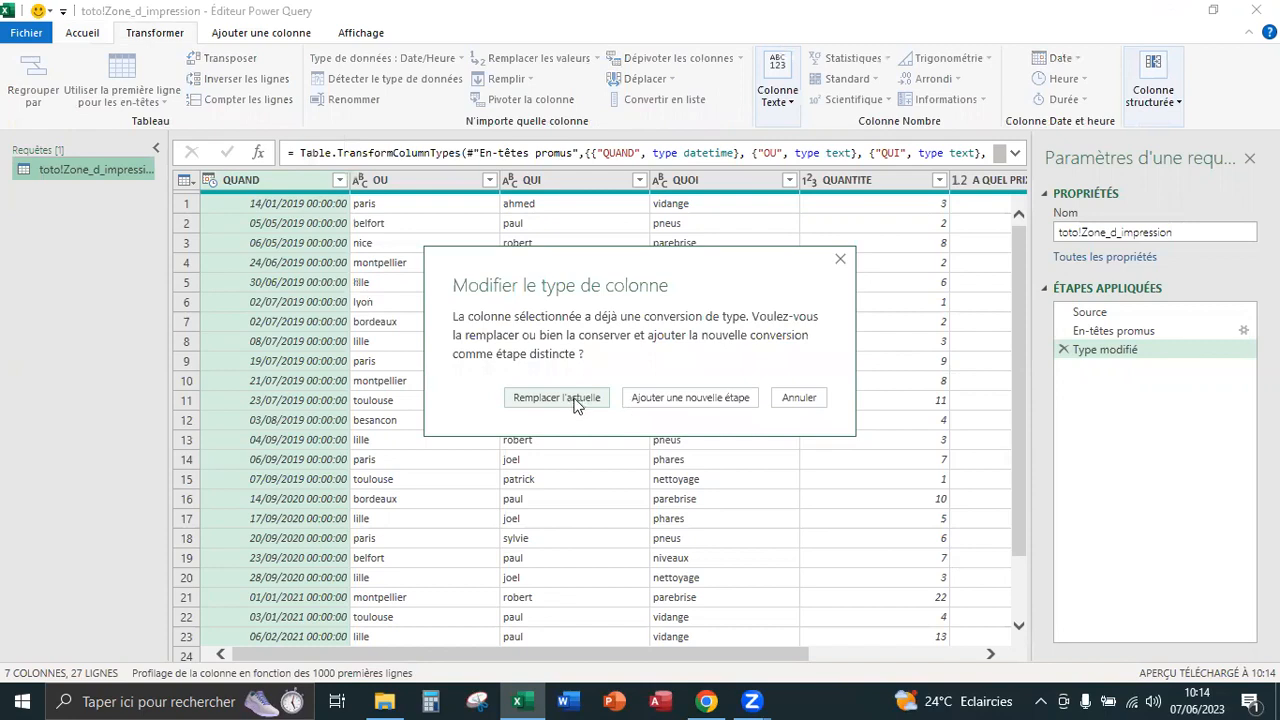
left_click(557, 398)
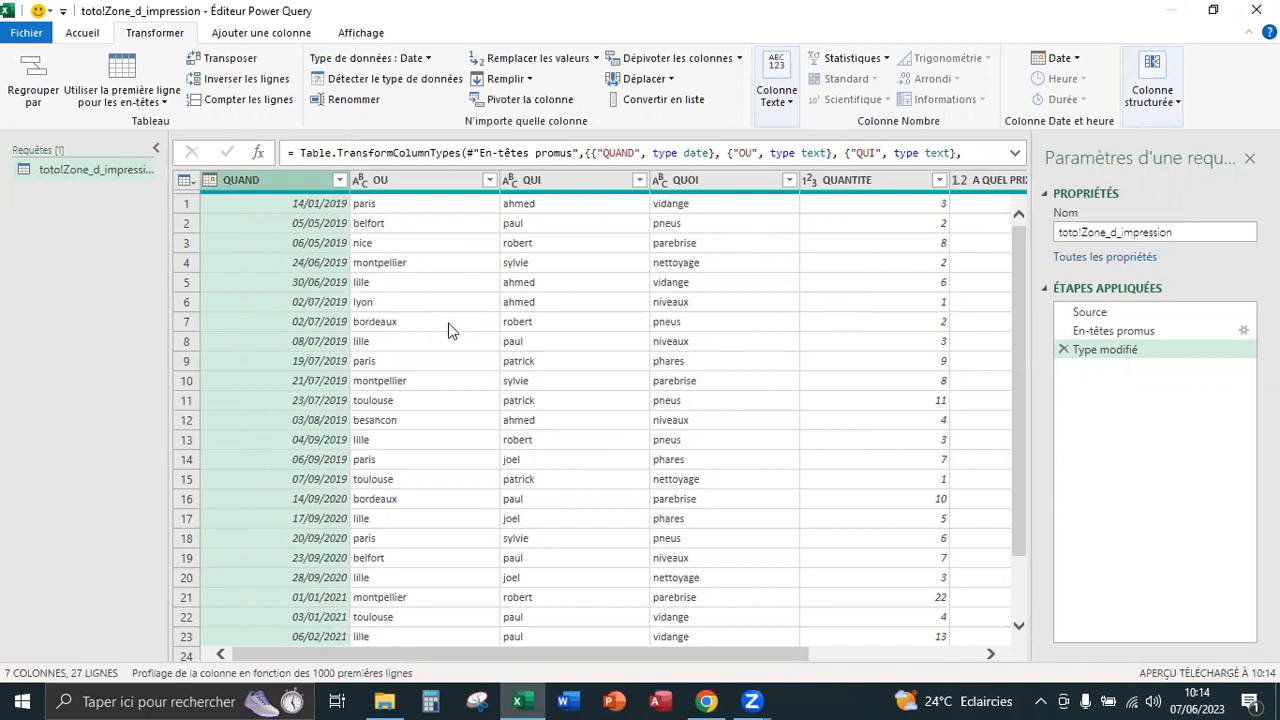
scroll(449, 329, "down", 2)
scroll(447, 329, "up", 2)
- Start a between-dates filter on the QUAND column with 01/01/2019 as the on-or-after date
left_click(339, 180)
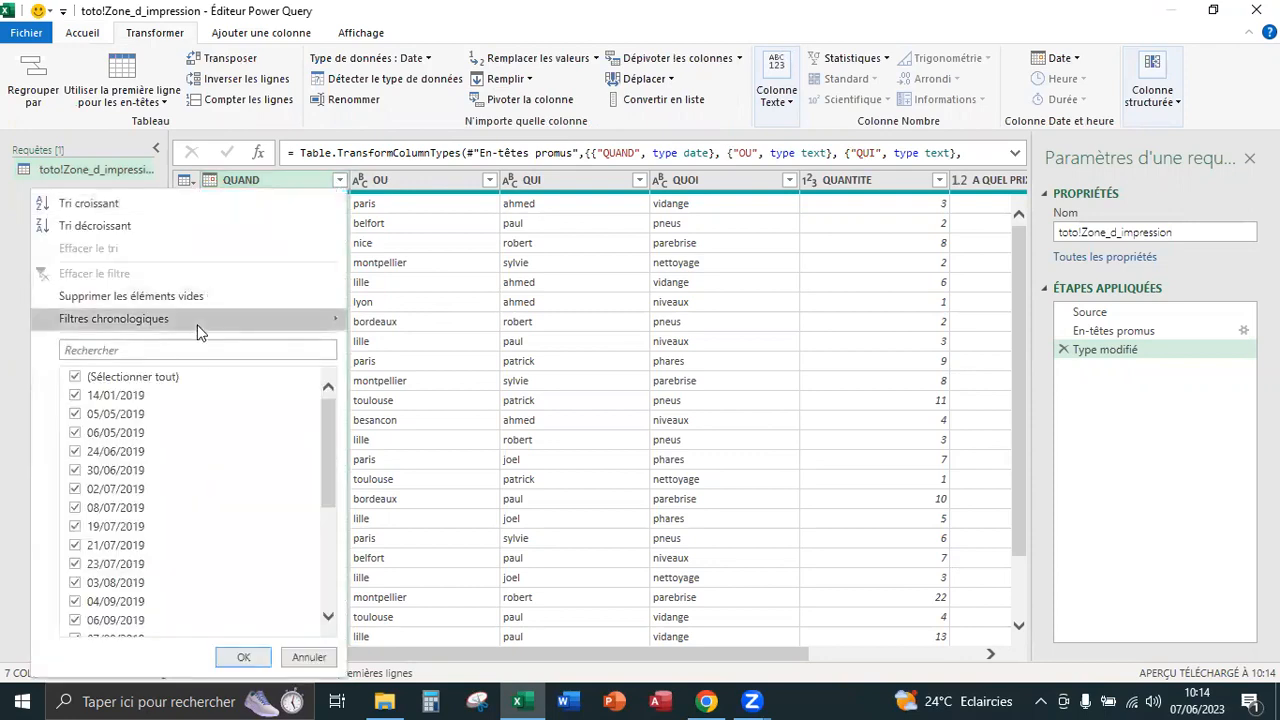
mouse_move(195, 318)
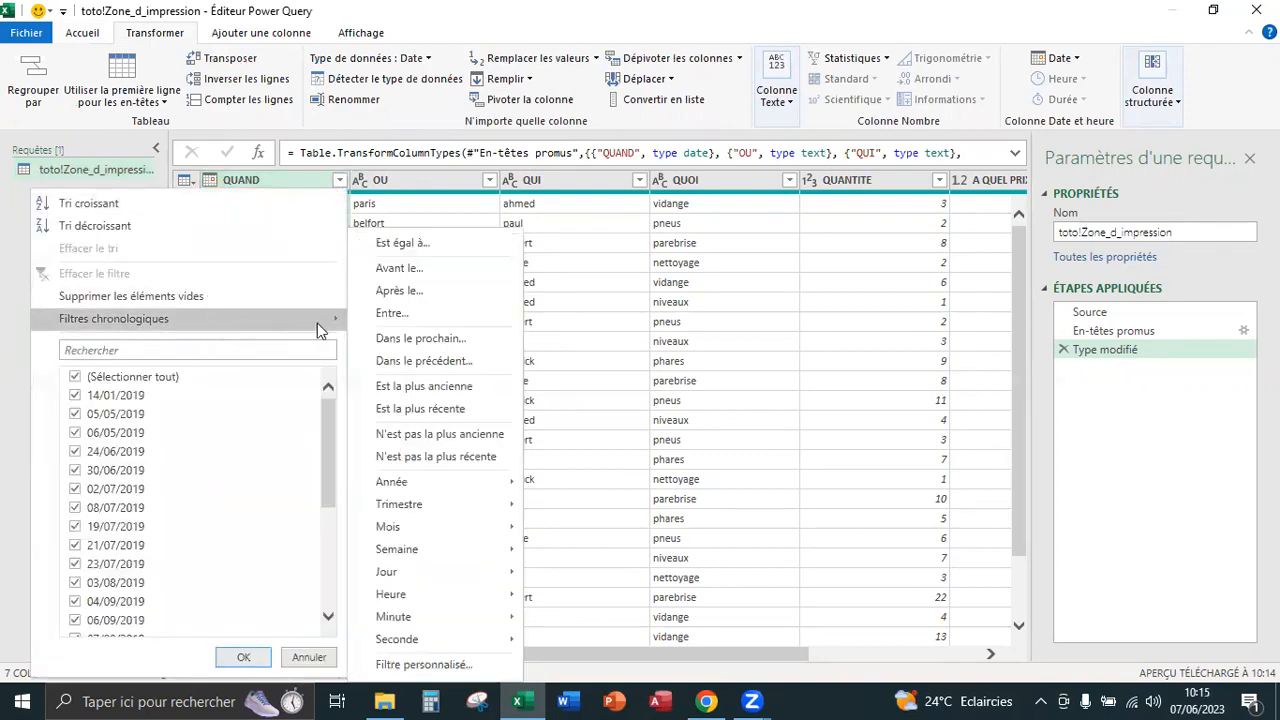
left_click(433, 318)
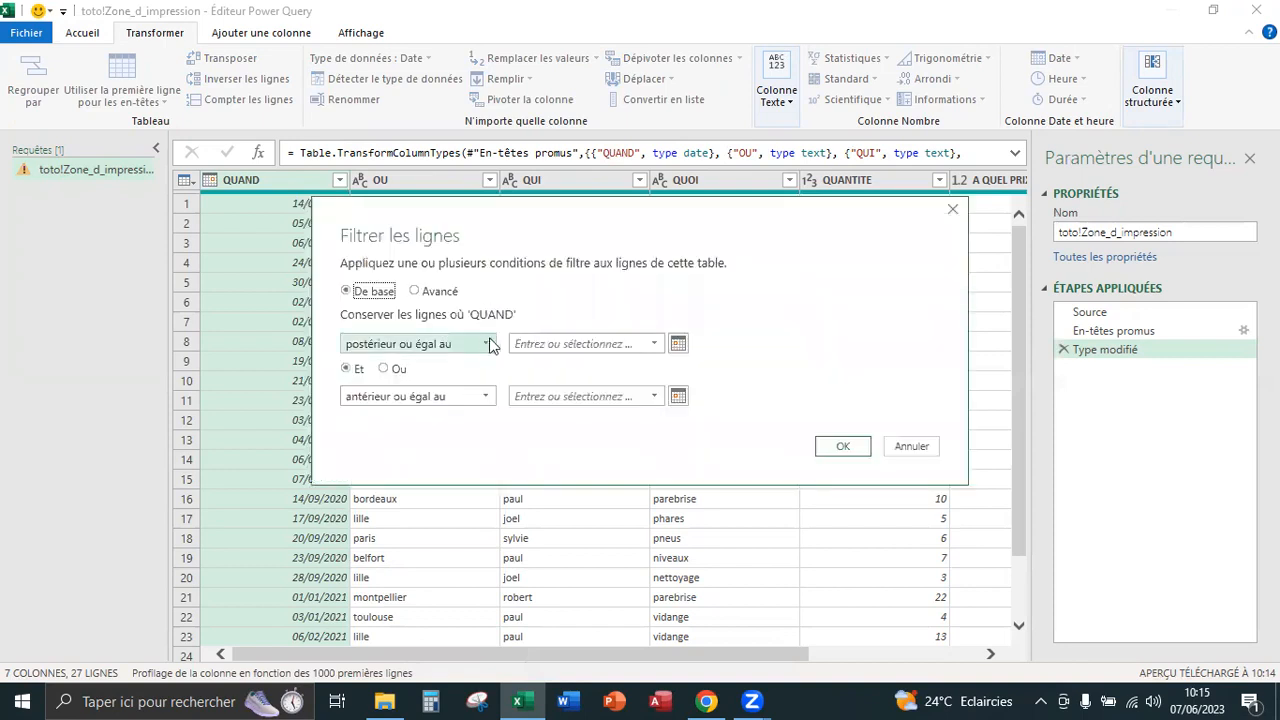
left_click(677, 345)
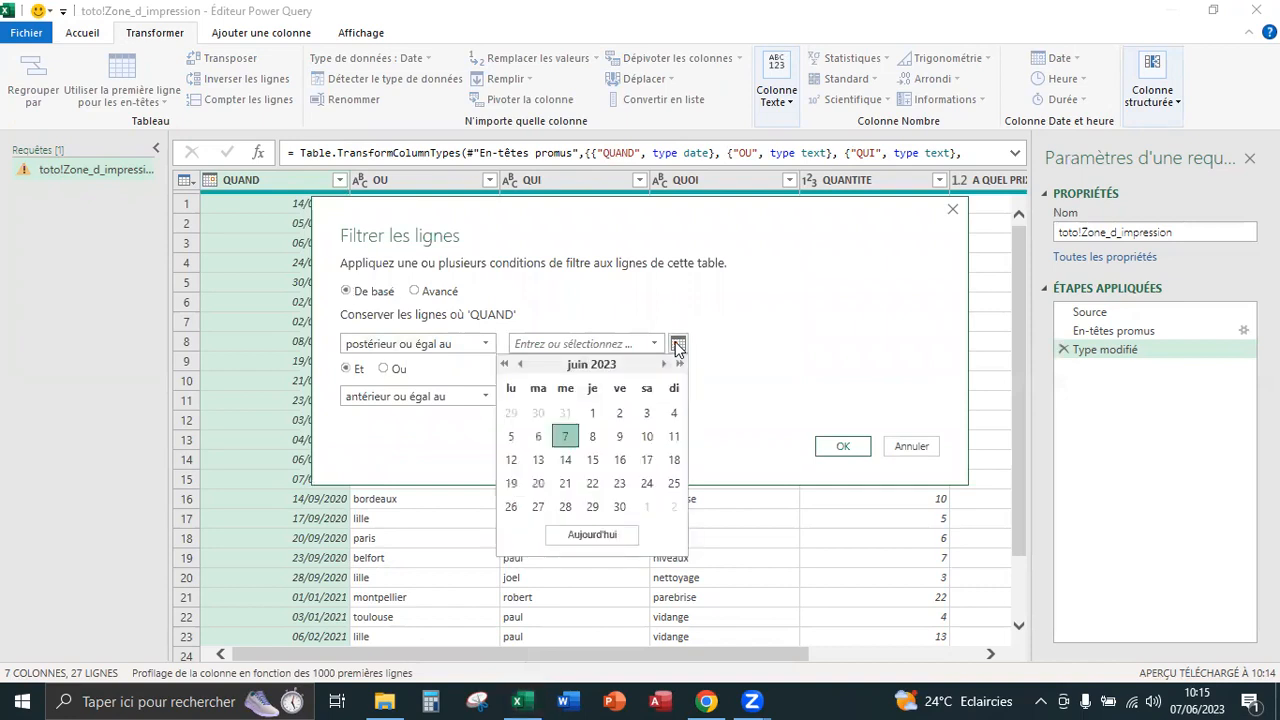
left_click(505, 365)
left_click(505, 365)
left_click(505, 365)
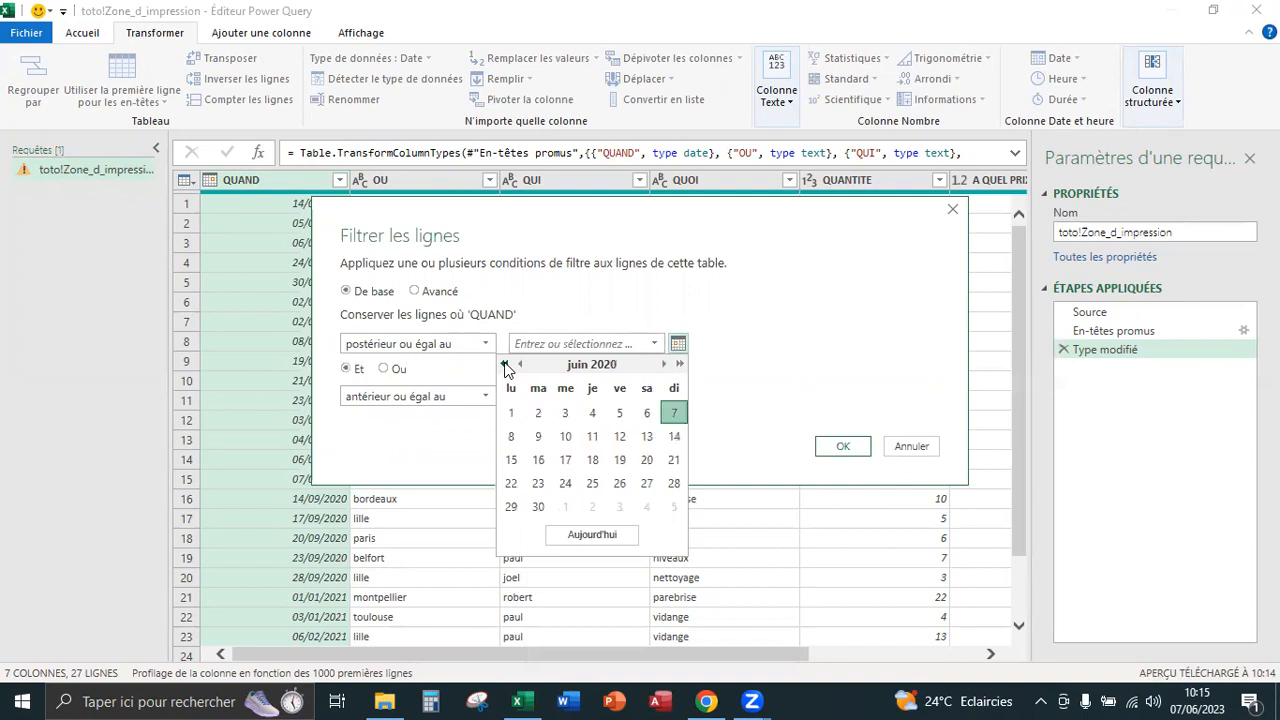
left_click(505, 365)
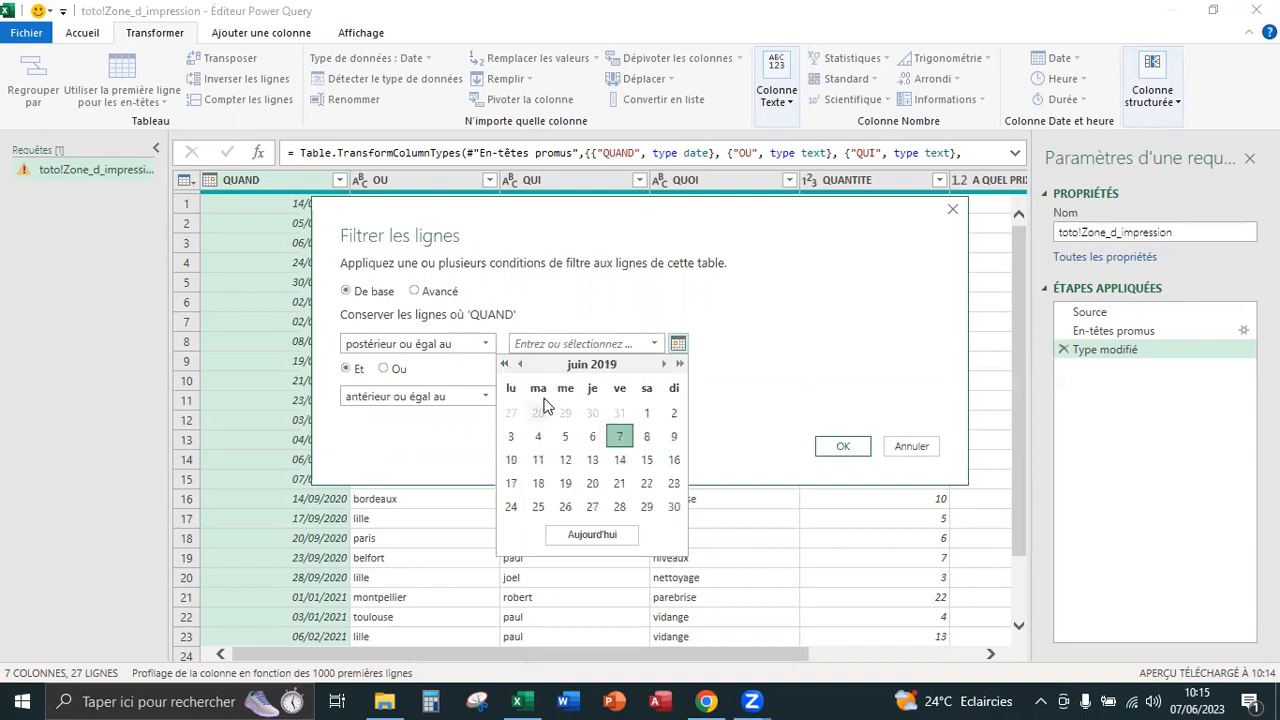
left_click(519, 365)
left_click(519, 365)
left_click(519, 365)
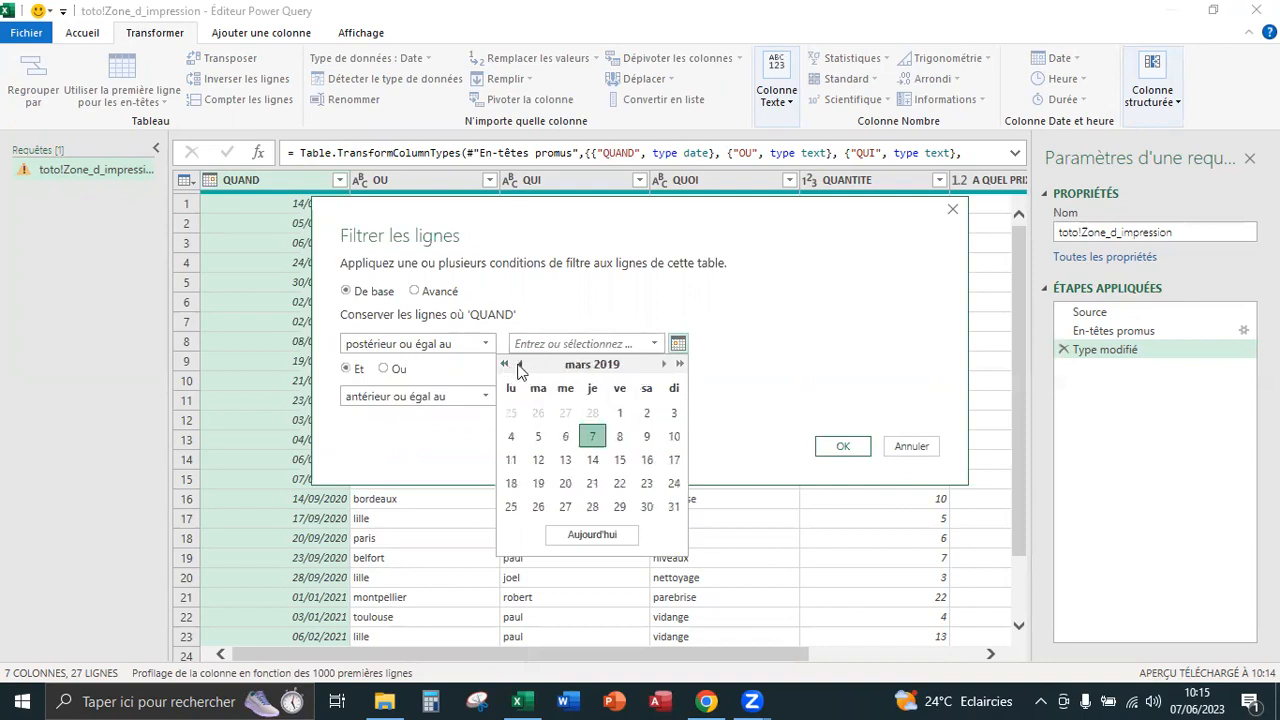
left_click(519, 365)
left_click(519, 365)
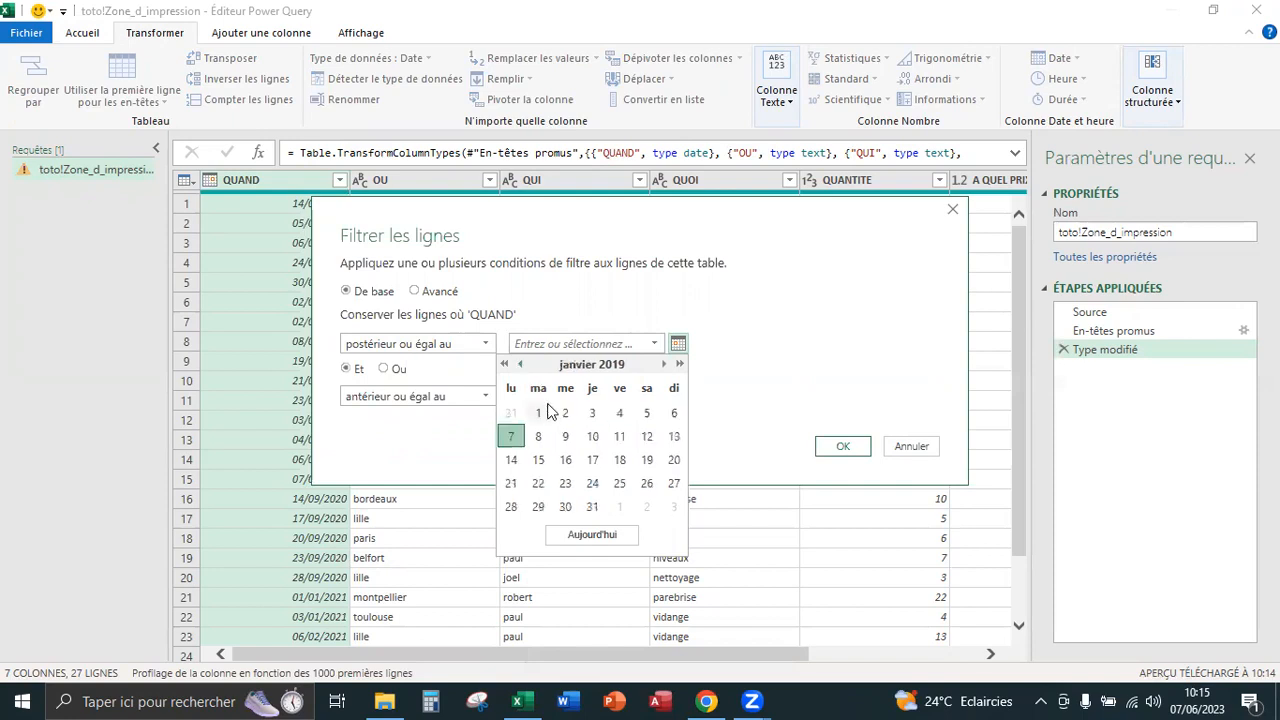
left_click(541, 412)
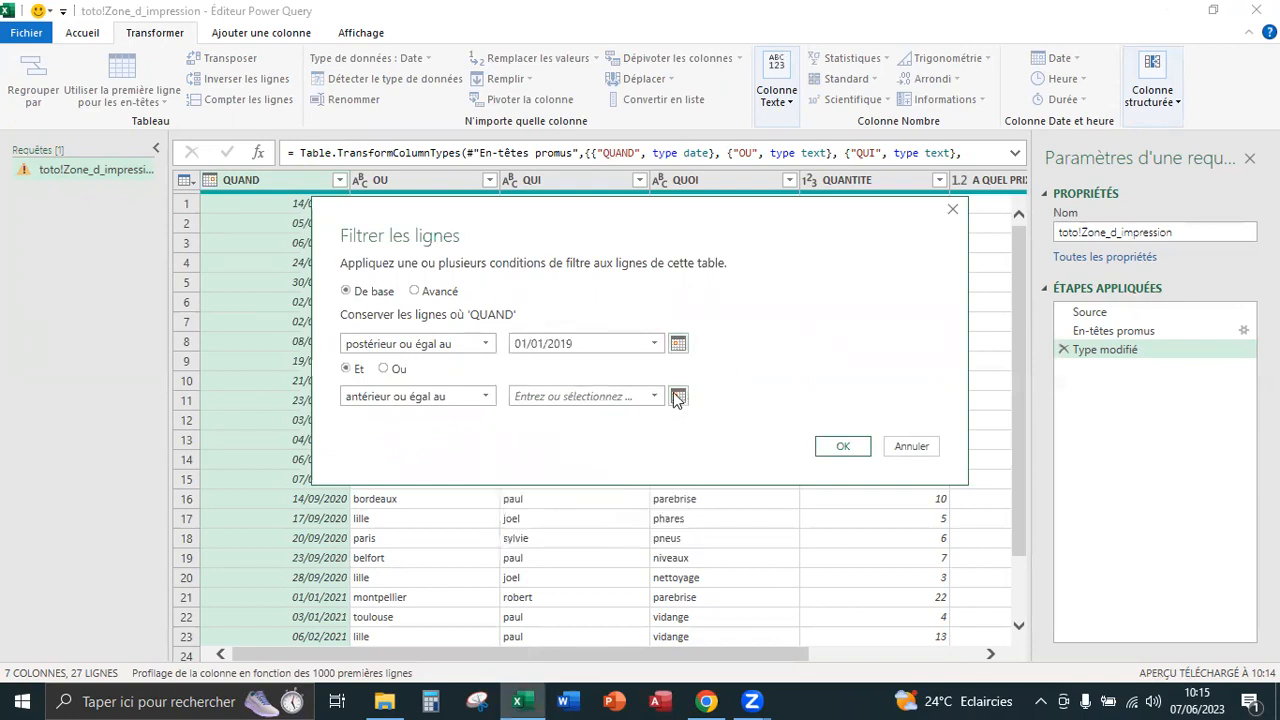
- Set the filter's on-or-before date to 31/12/2019 and apply the filter to the rows
left_click(677, 396)
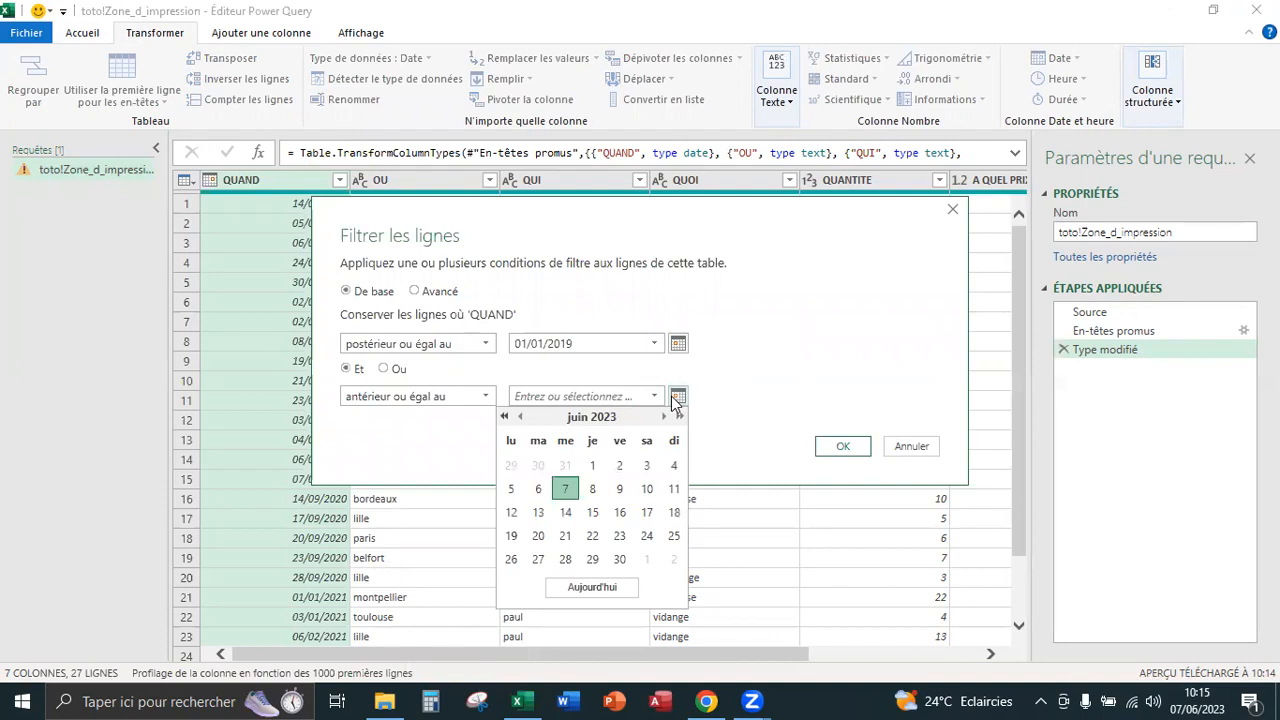
key("shift+Page_Up")
key("shift+Page_Up")
key("shift+Page_Up")
key("shift+Page_Up")
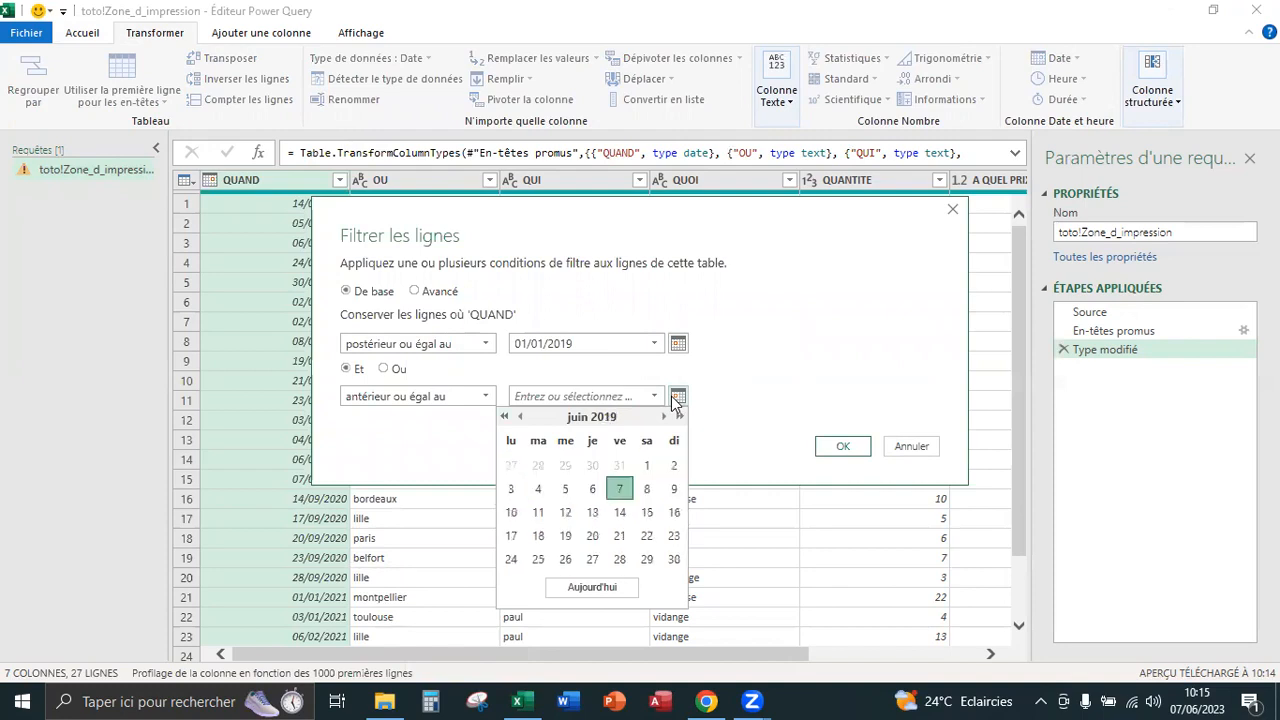
key("Page_Down")
key("Page_Down")
key("Page_Down")
key("Page_Down")
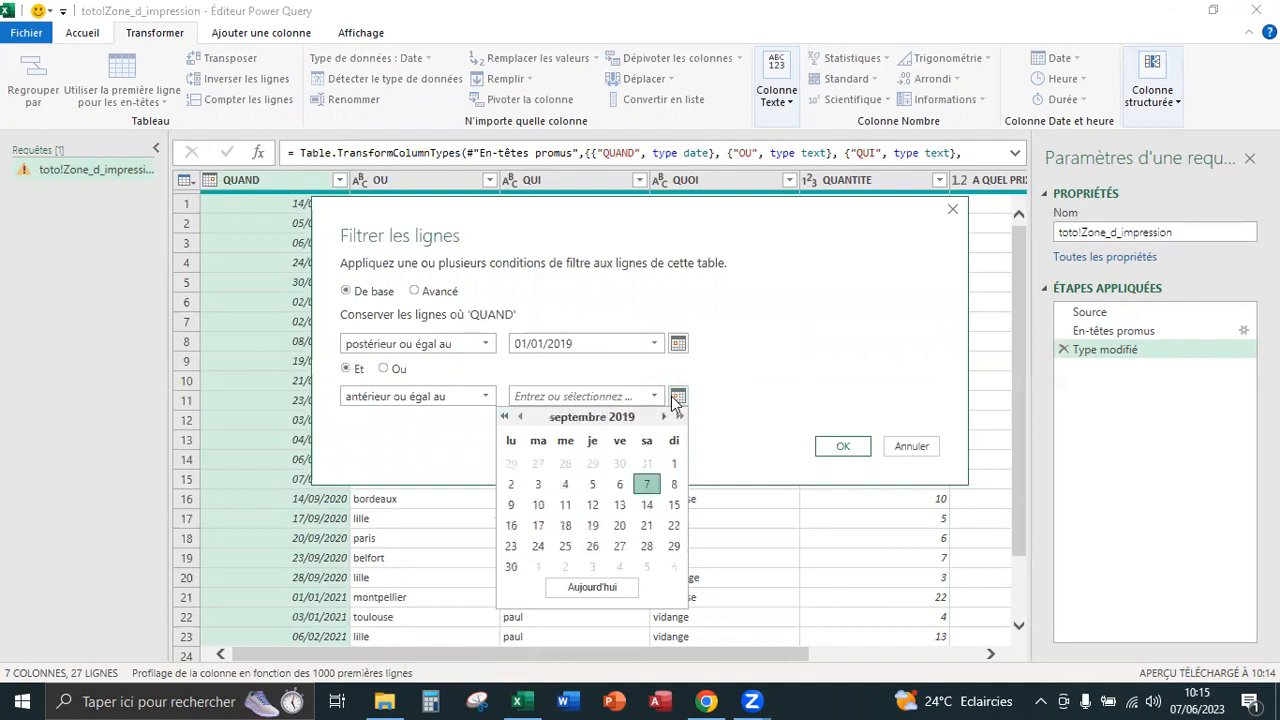
key("Page_Down")
key("Page_Down")
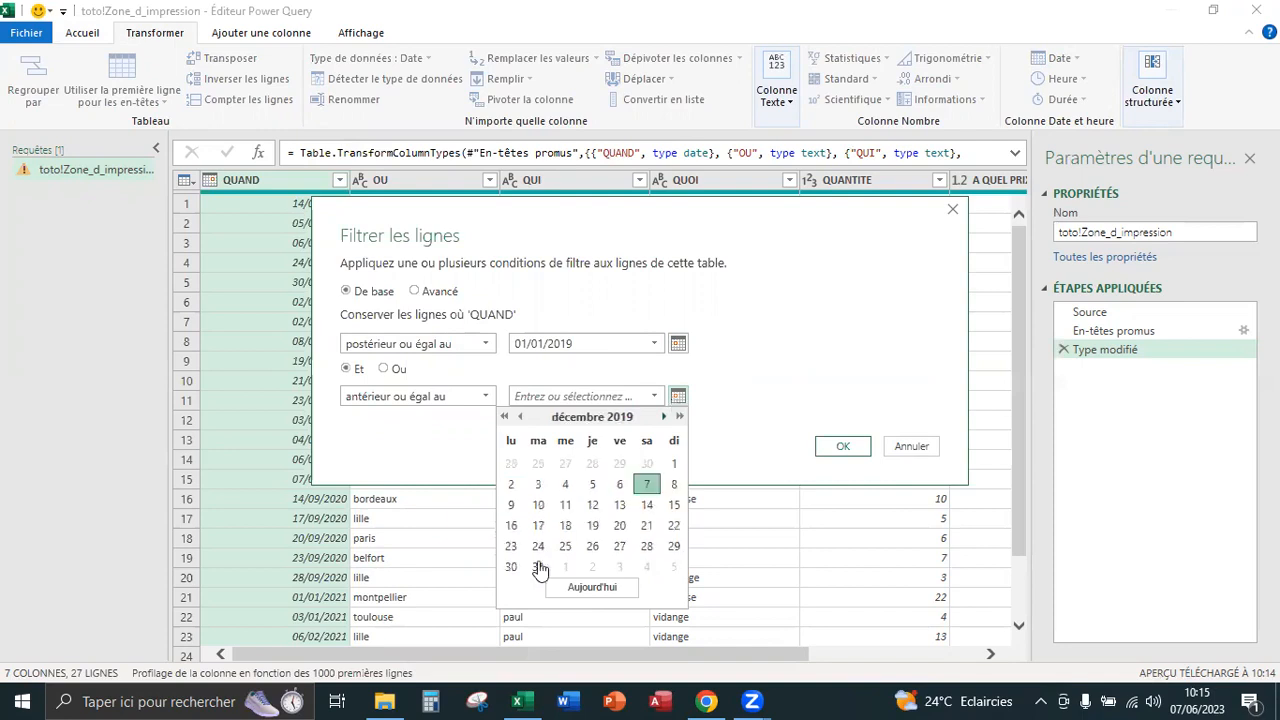
left_click(540, 568)
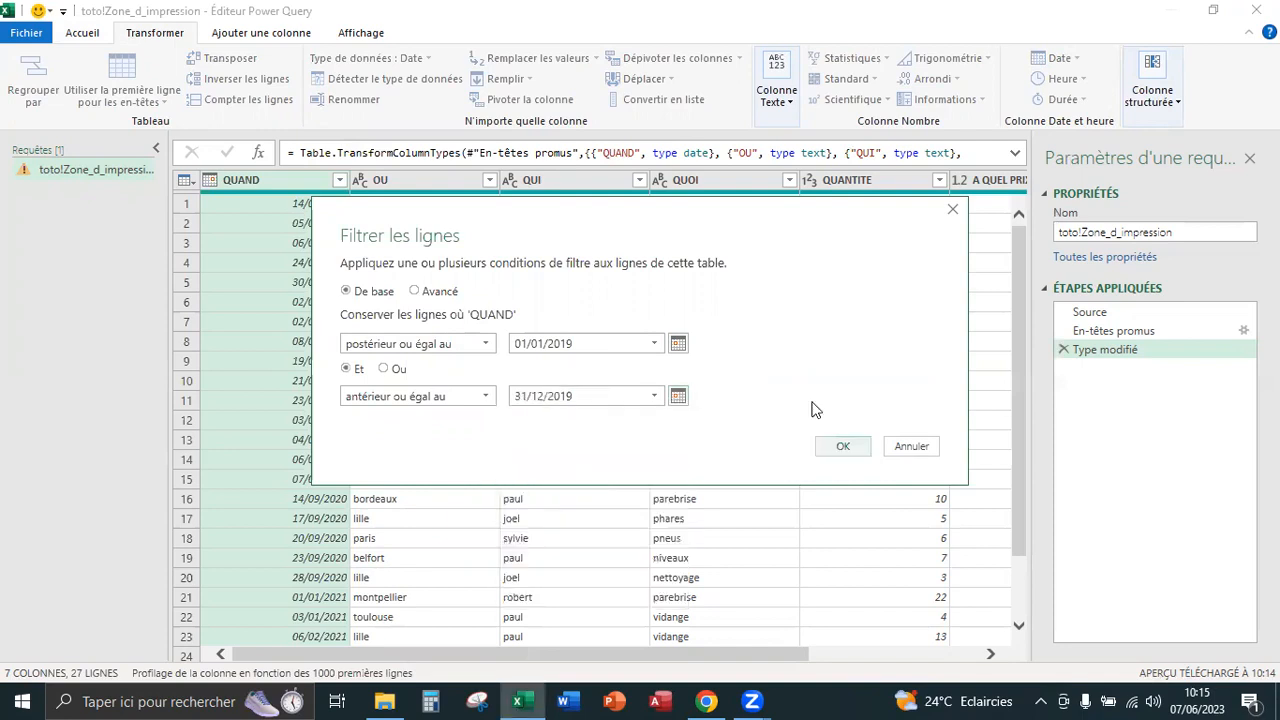
key("Return")
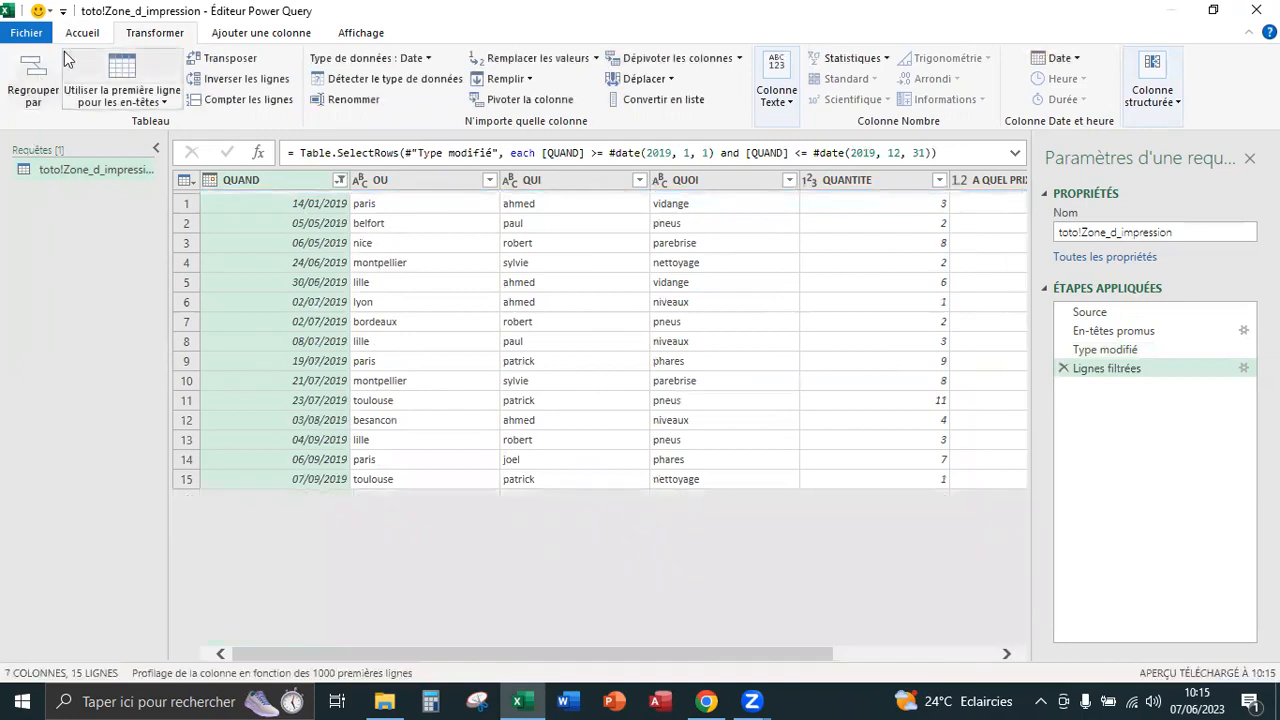
- Close and load the filtered query into the workbook, and dismiss the queries and connections list
left_click(36, 36)
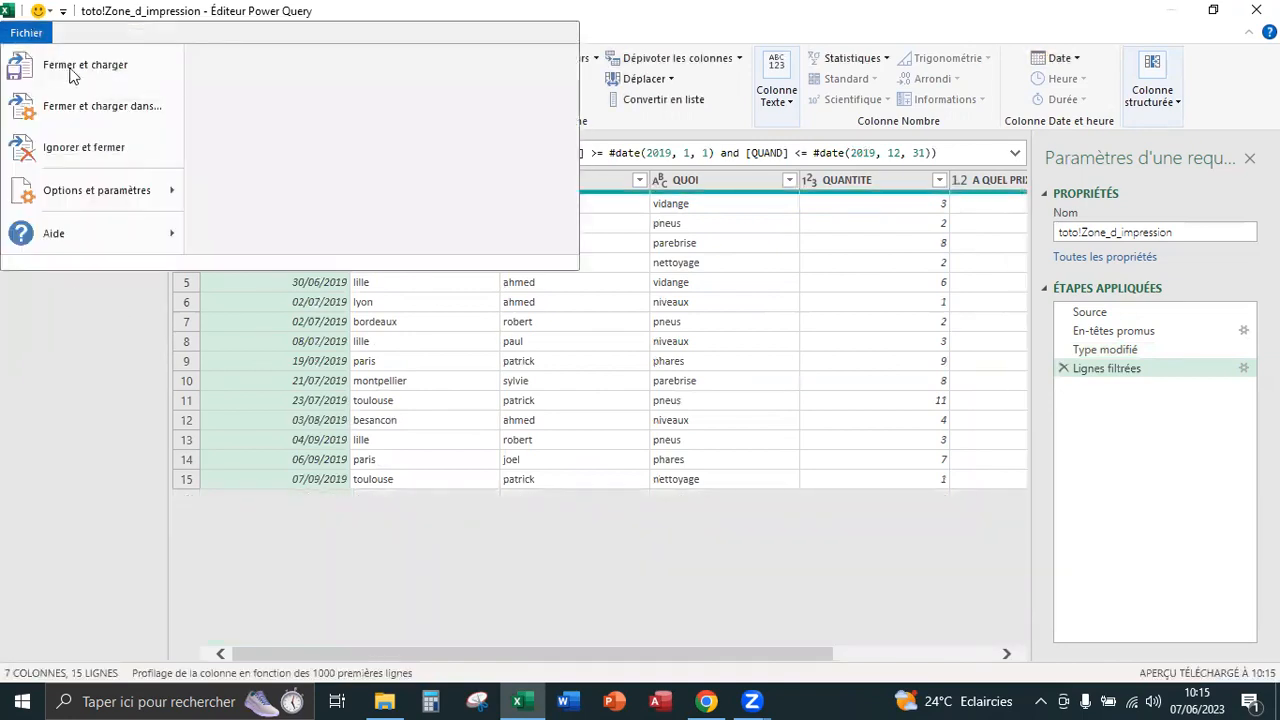
left_click(72, 70)
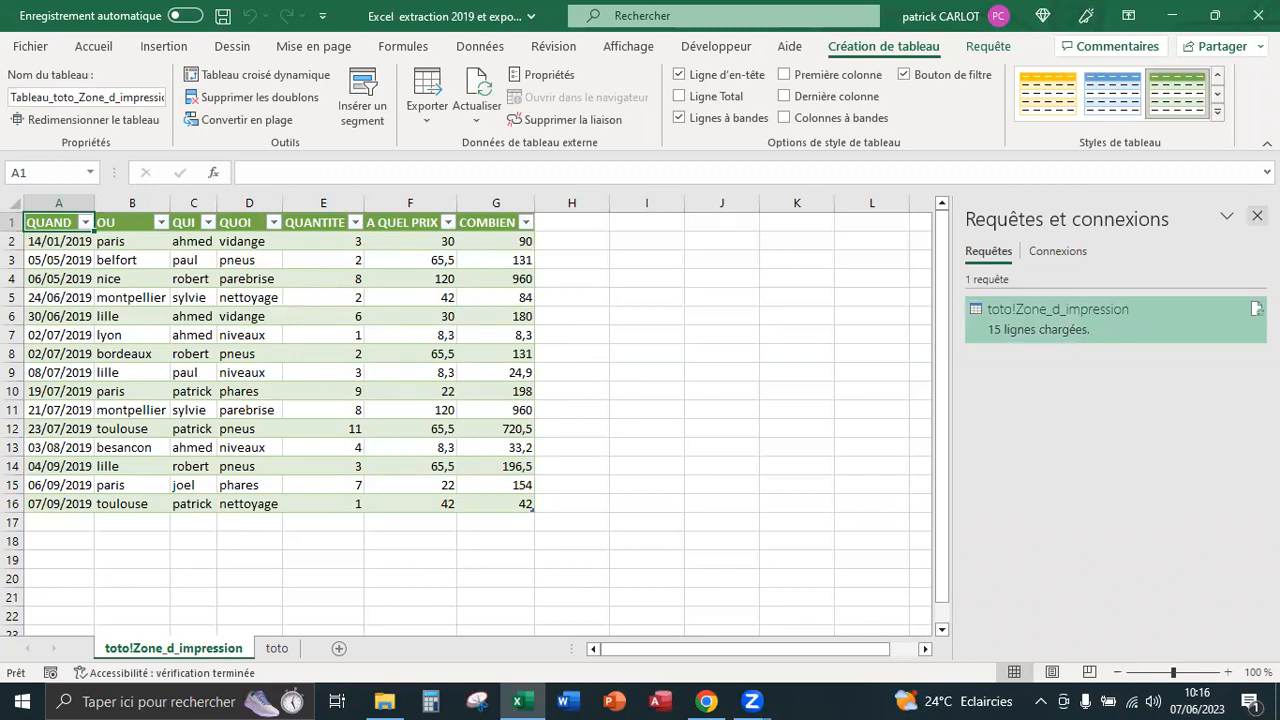
left_click(1257, 216)
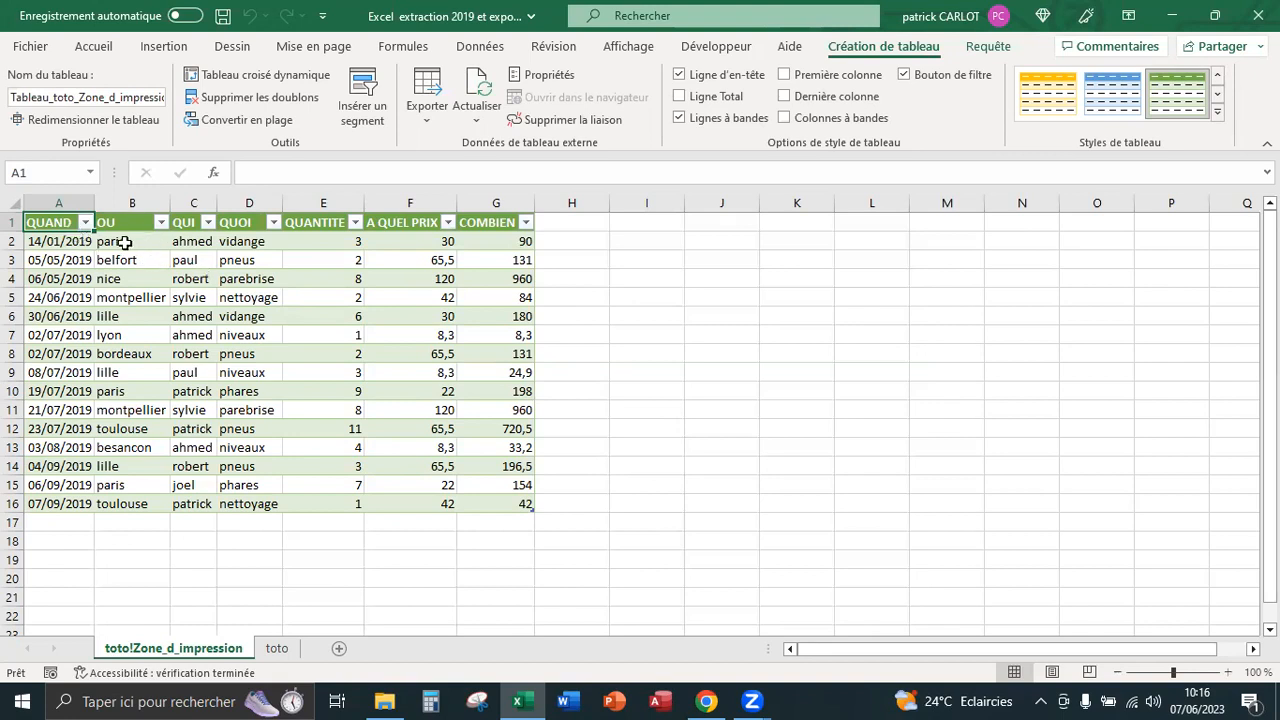
- Remove the filter arrows from the header row of the loaded 2019 table
left_click(122, 305)
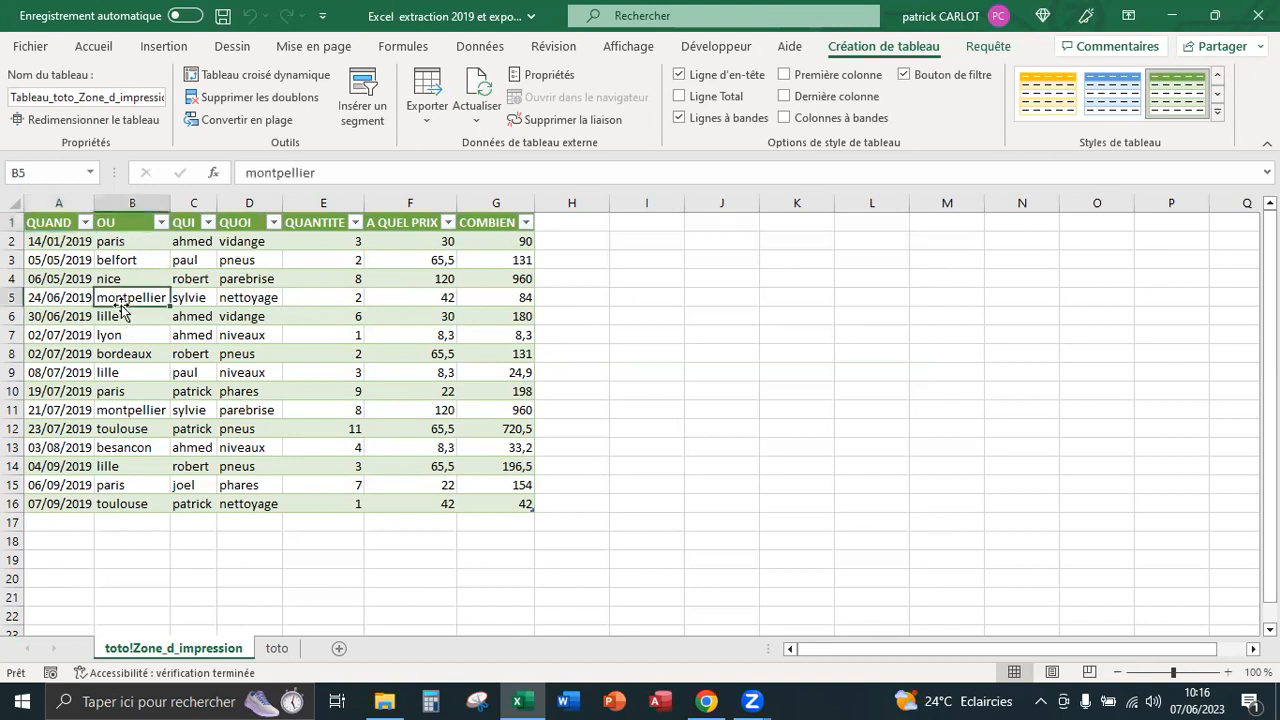
key("ctrl+a")
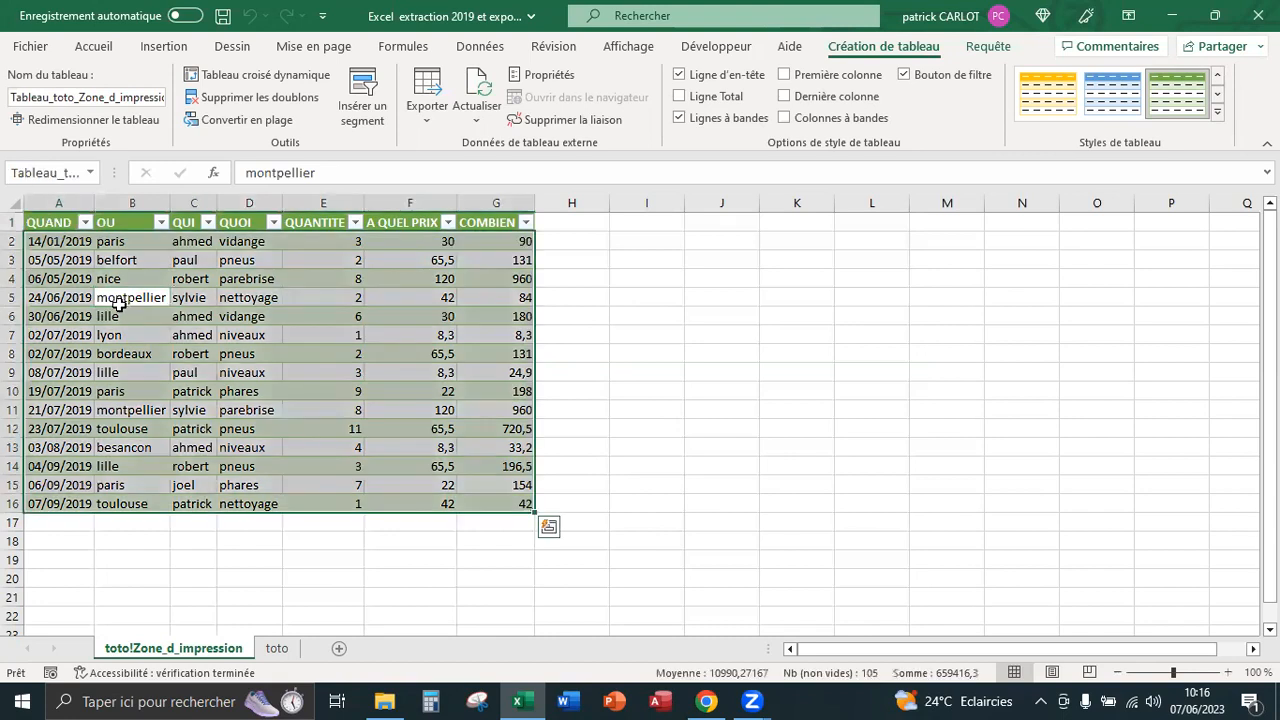
left_click(478, 50)
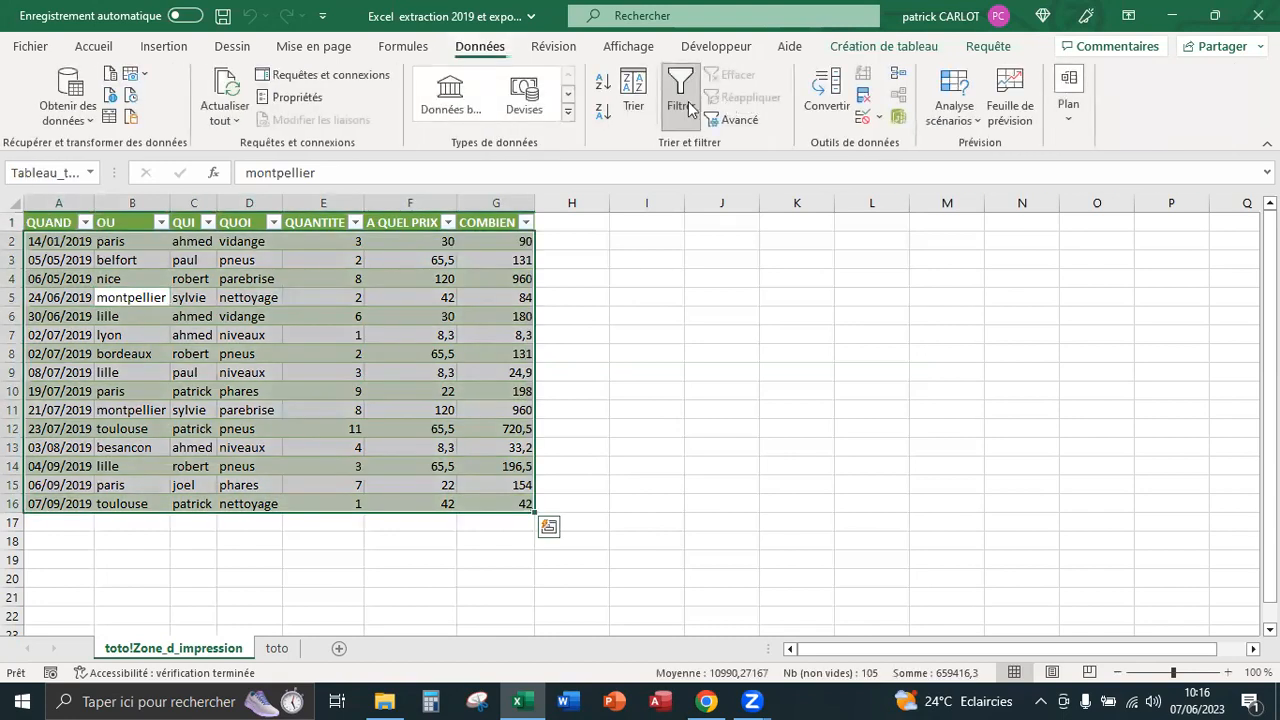
left_click(684, 97)
left_click(627, 316)
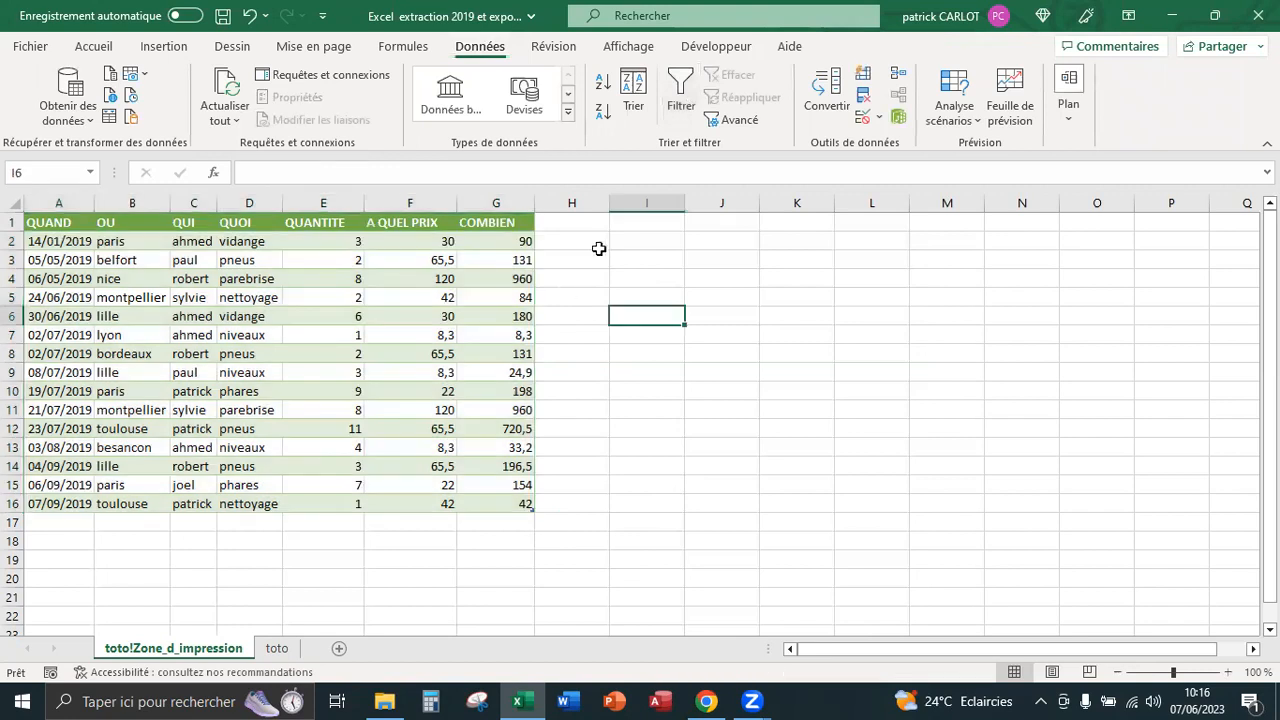
- Apply the Monétaire number format to the A QUEL PRIX and COMBIEN columns
left_click_drag(404, 206, 491, 206)
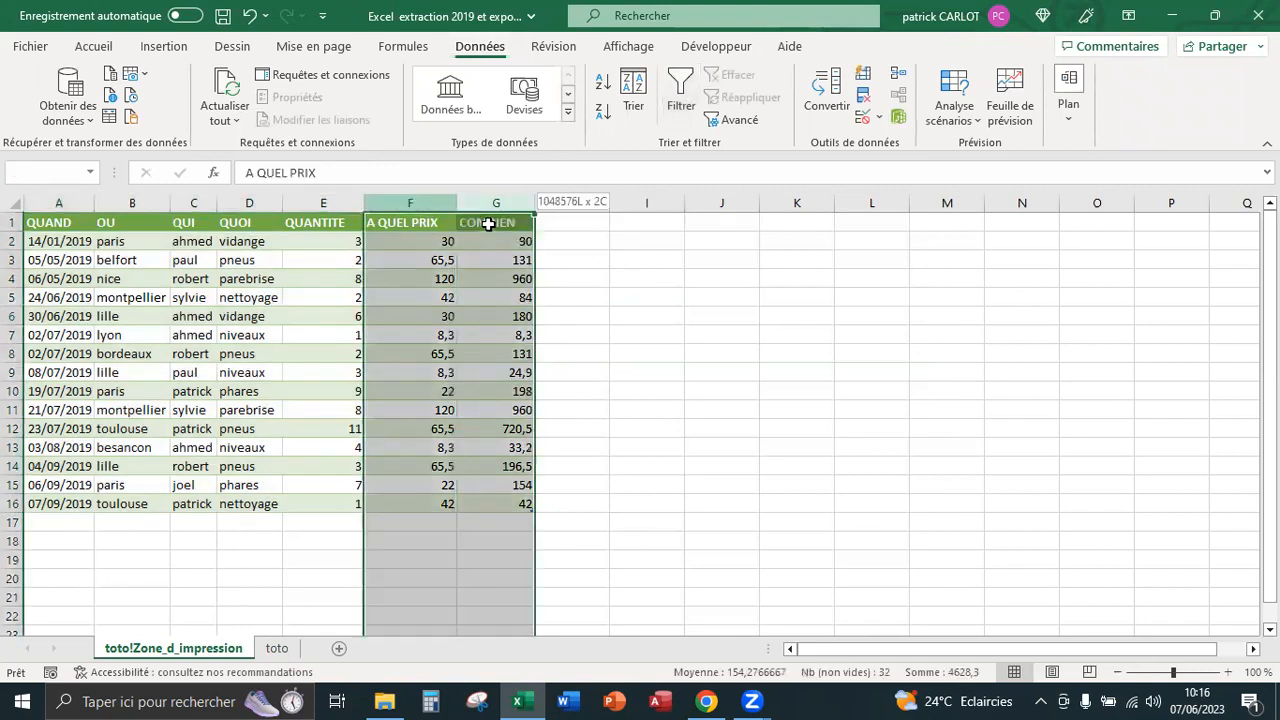
left_click(93, 47)
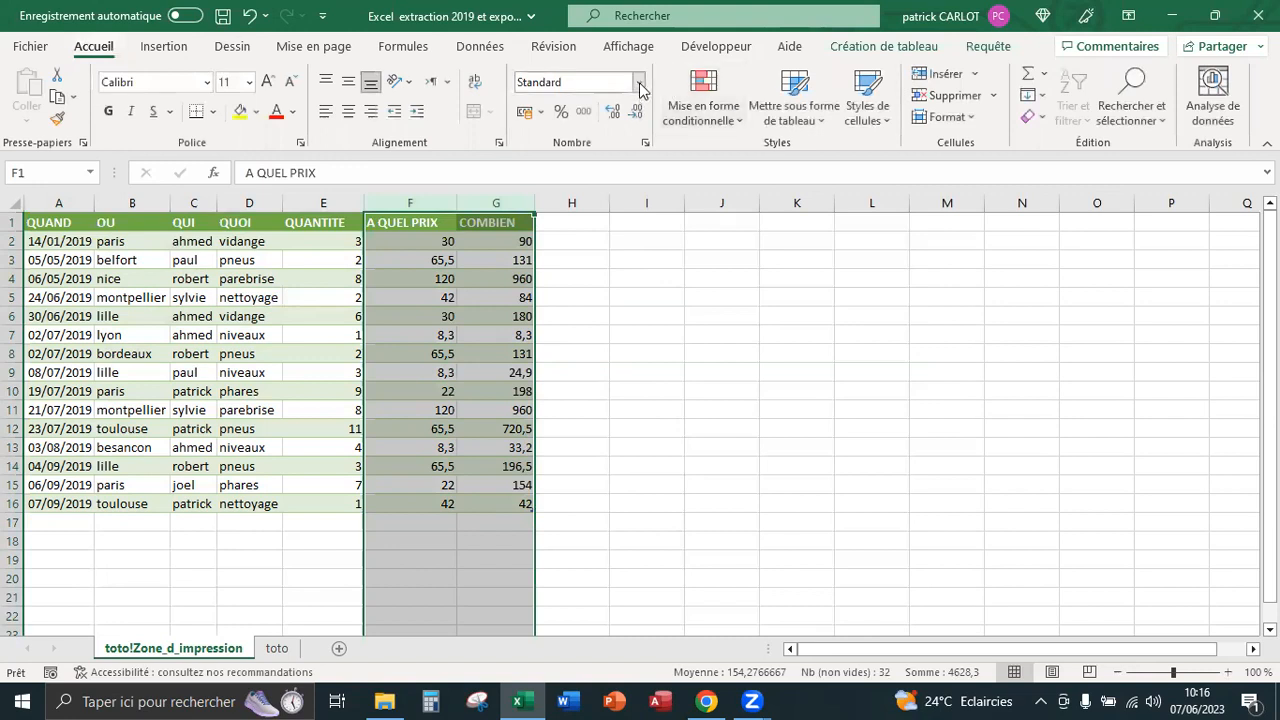
left_click(640, 85)
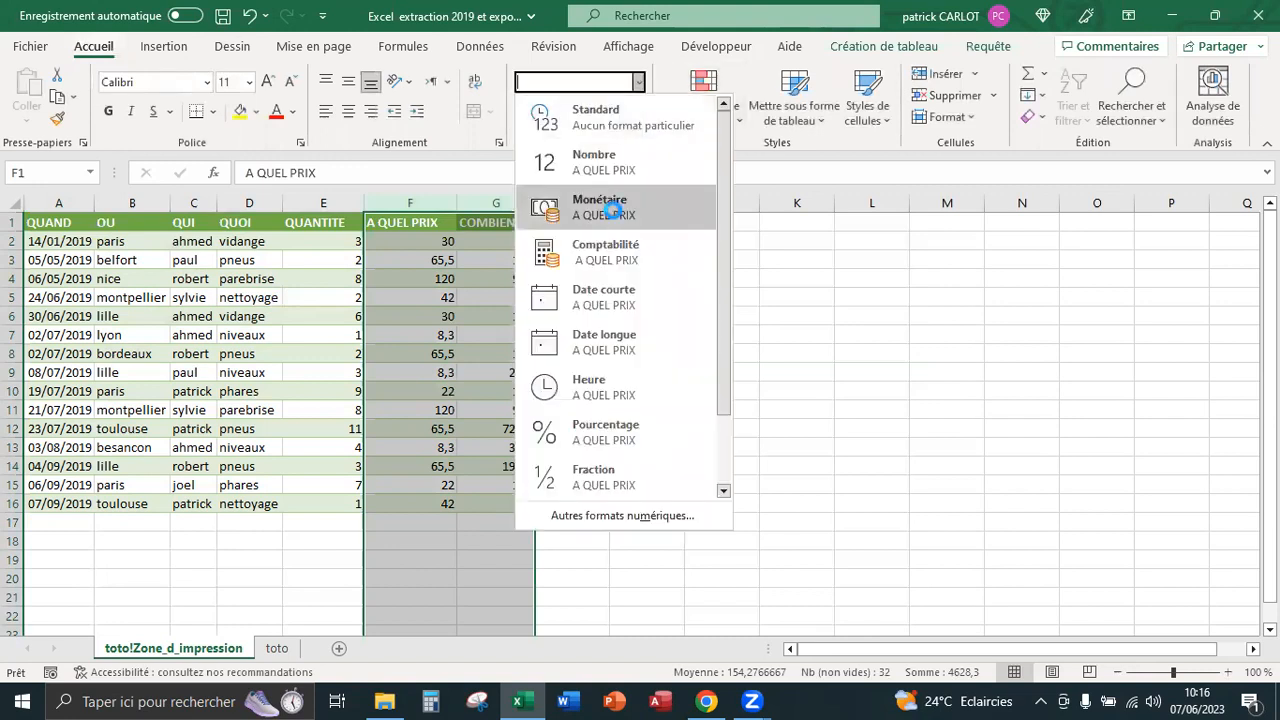
left_click(612, 210)
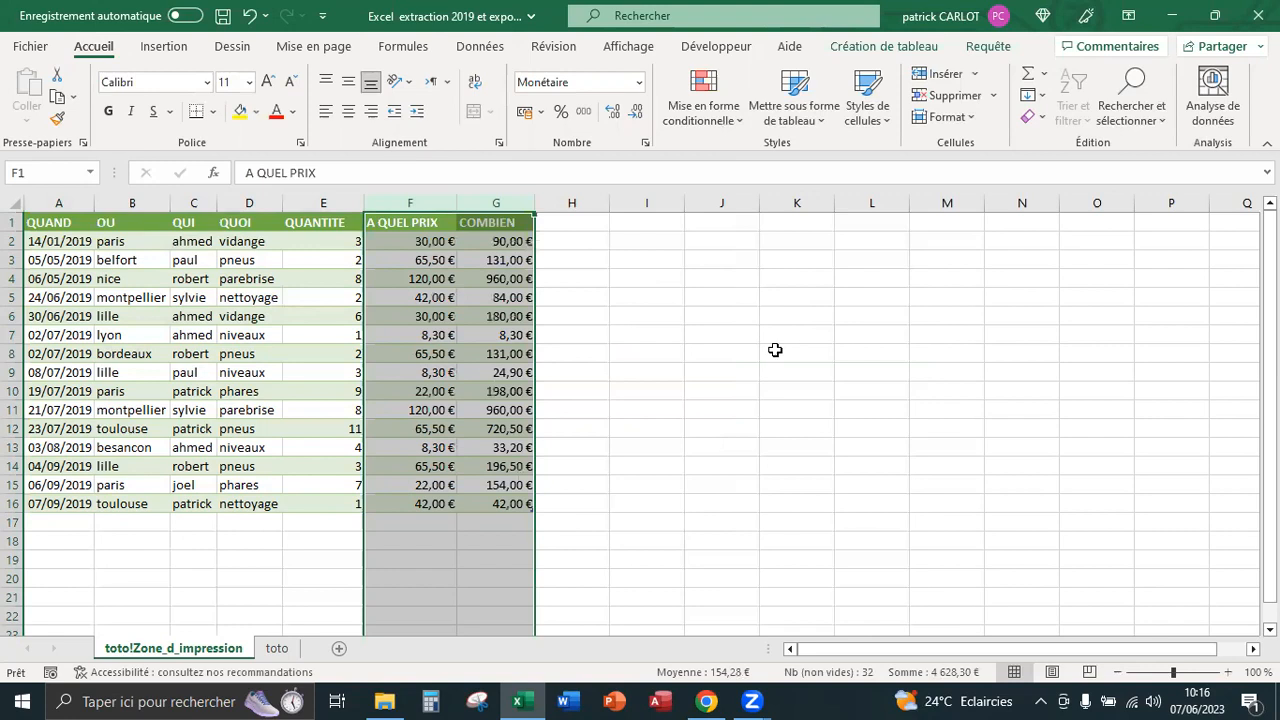